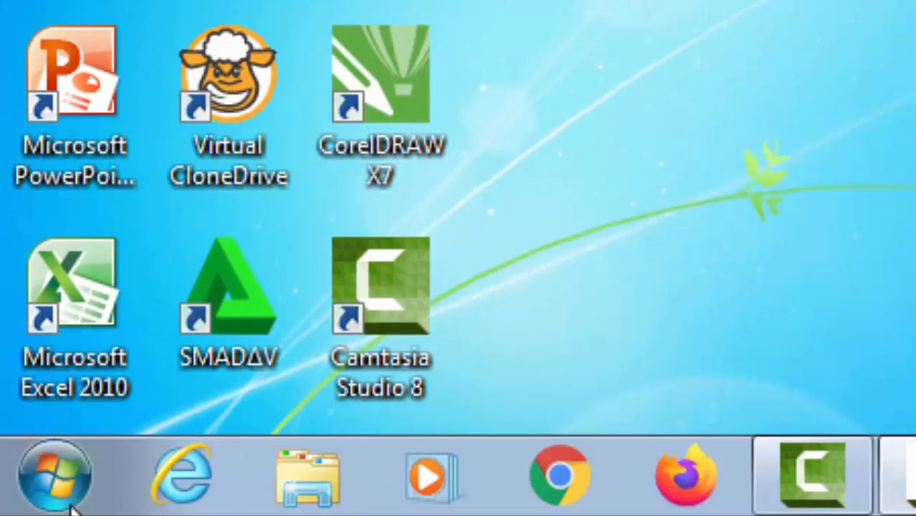
Search the installed programs for "adob" and launch Adobe Photoshop CS6.
{"action": "left_click", "coordinate": [52, 490]}
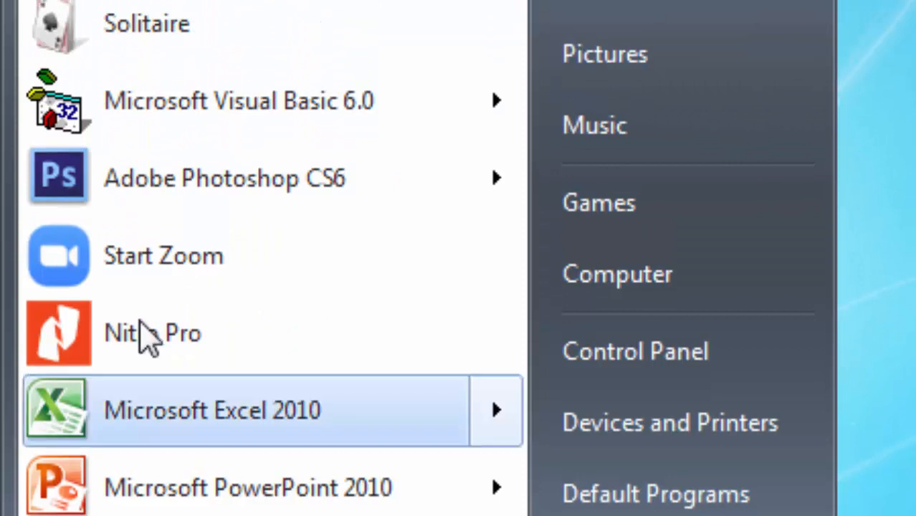
{"action": "mouse_move", "coordinate": [240, 190]}
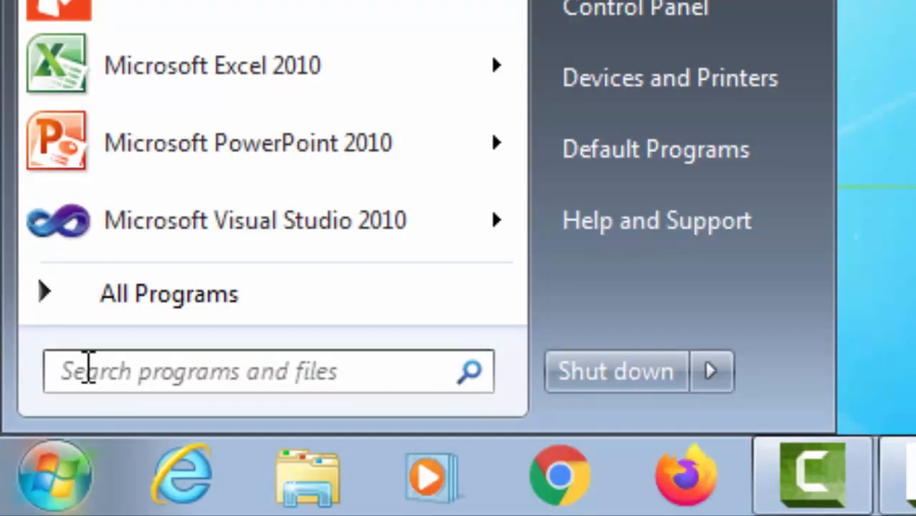
{"action": "left_click", "coordinate": [88, 368]}
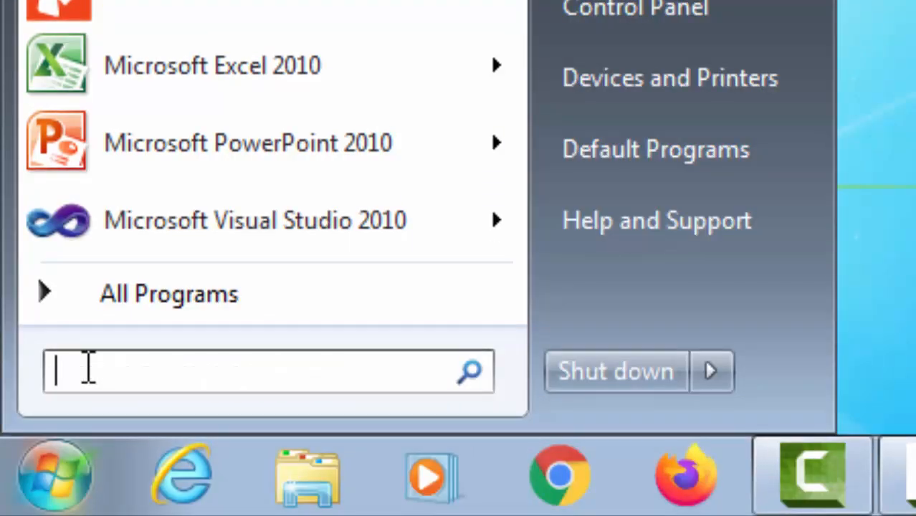
{"action": "type", "text": "adob"}
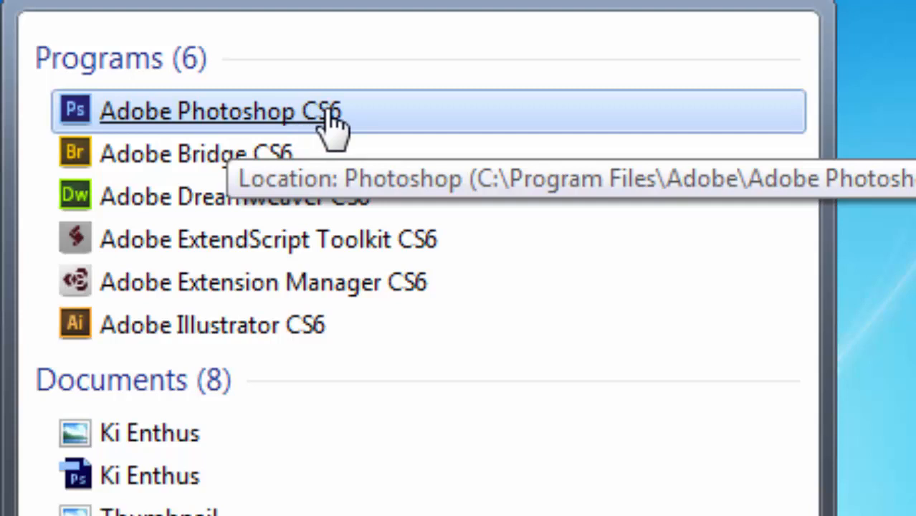
{"action": "left_click", "coordinate": [308, 120]}
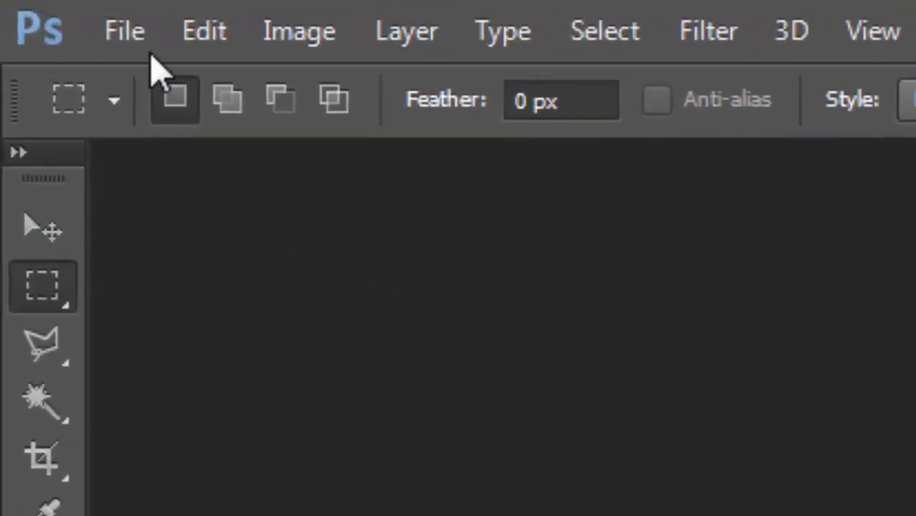
Open the red-background portrait Chanifff.jpg from the Chanif folder.
{"action": "left_click", "coordinate": [129, 32]}
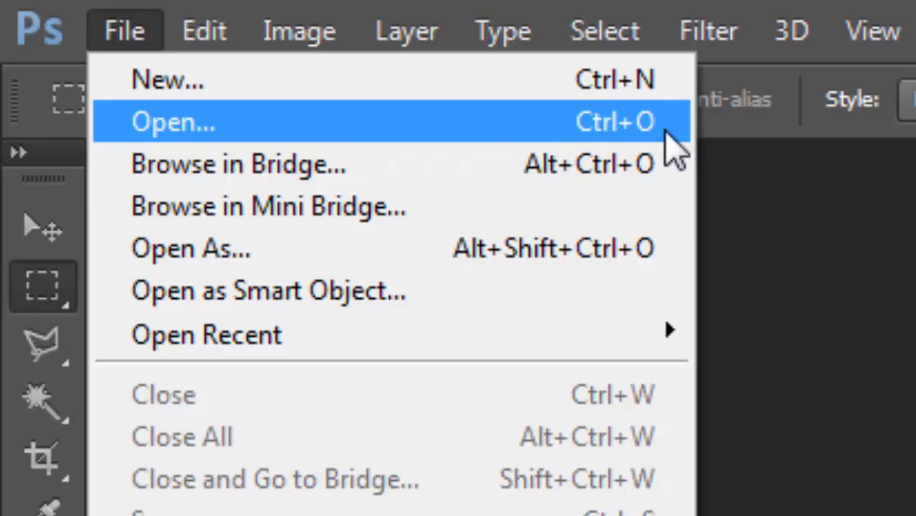
{"action": "left_click", "coordinate": [242, 125]}
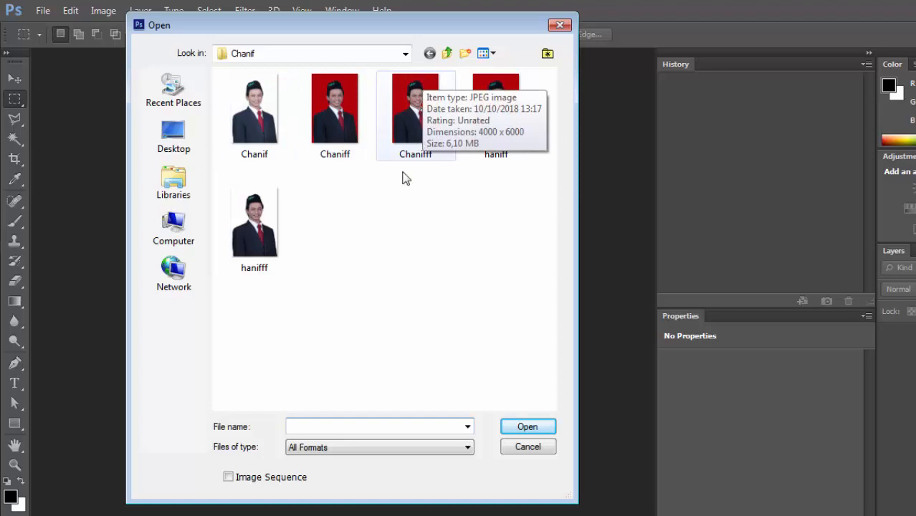
{"action": "left_click", "coordinate": [409, 119]}
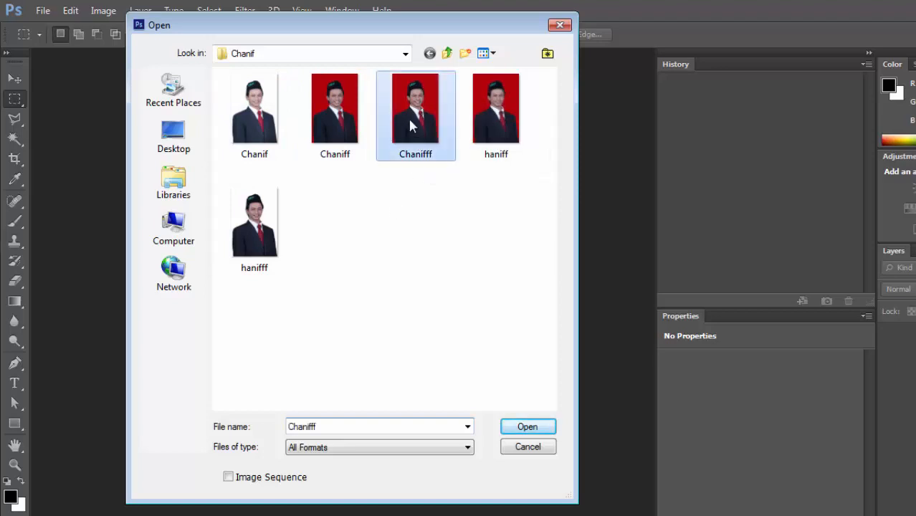
{"action": "left_click", "coordinate": [523, 427]}
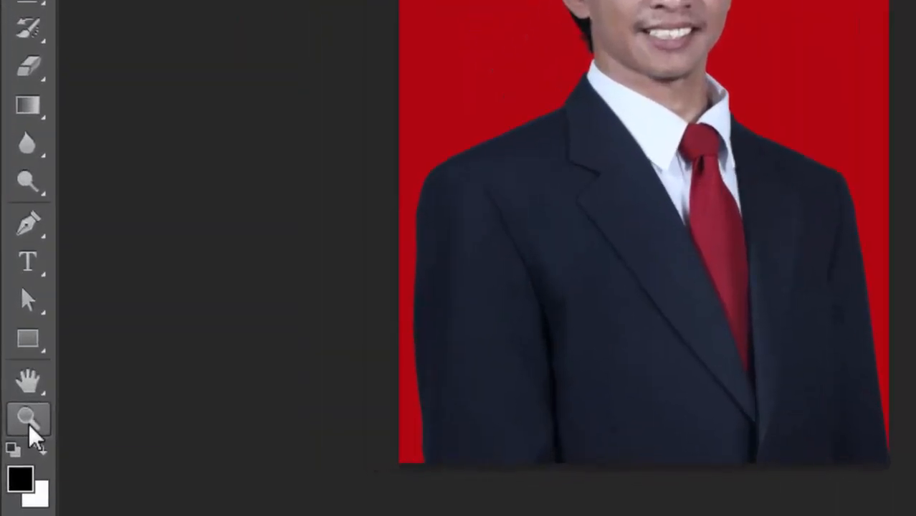
Outline the man's face, ears and neck with a closed Polygonal Lasso selection, leaving out the hair, cap and collar.
{"action": "left_click", "coordinate": [18, 460]}
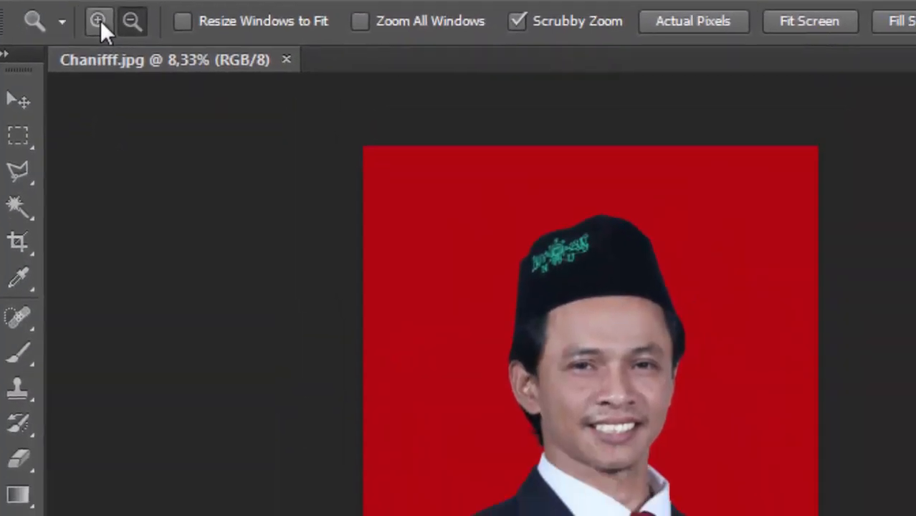
{"action": "left_click", "coordinate": [494, 341]}
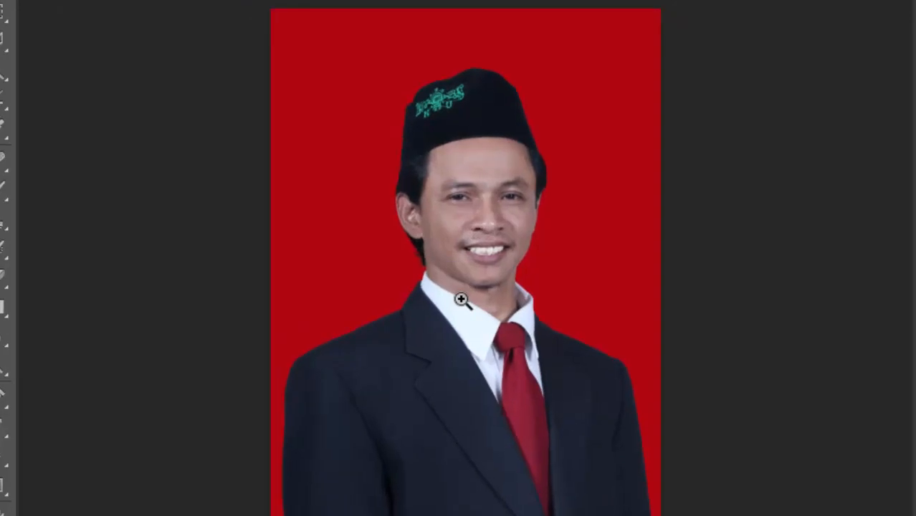
{"action": "left_click_drag", "start_coordinate": [461, 299], "coordinate": [461, 300]}
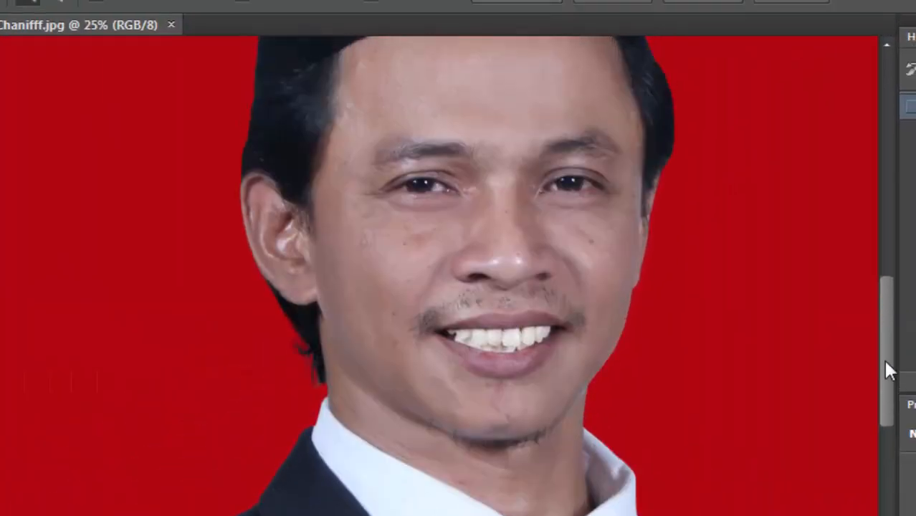
{"action": "left_click_drag", "start_coordinate": [885, 362], "coordinate": [885, 348]}
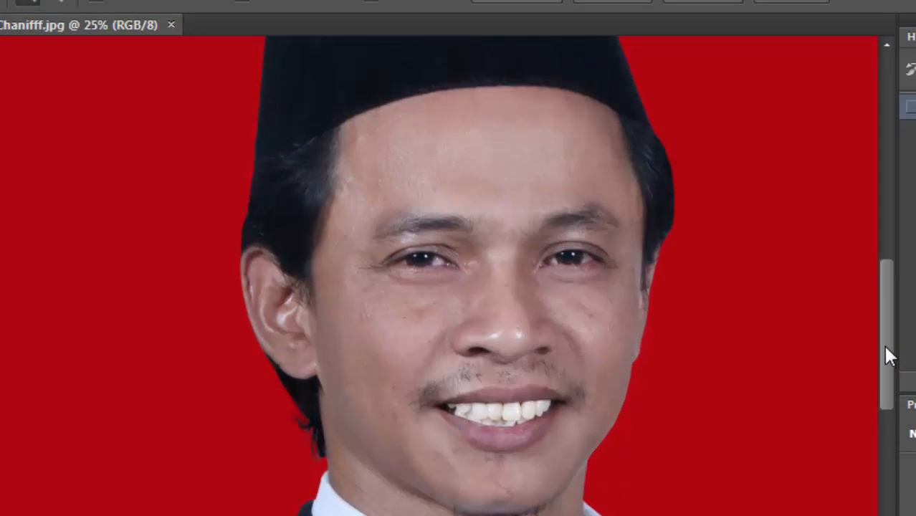
{"action": "left_click", "coordinate": [577, 464]}
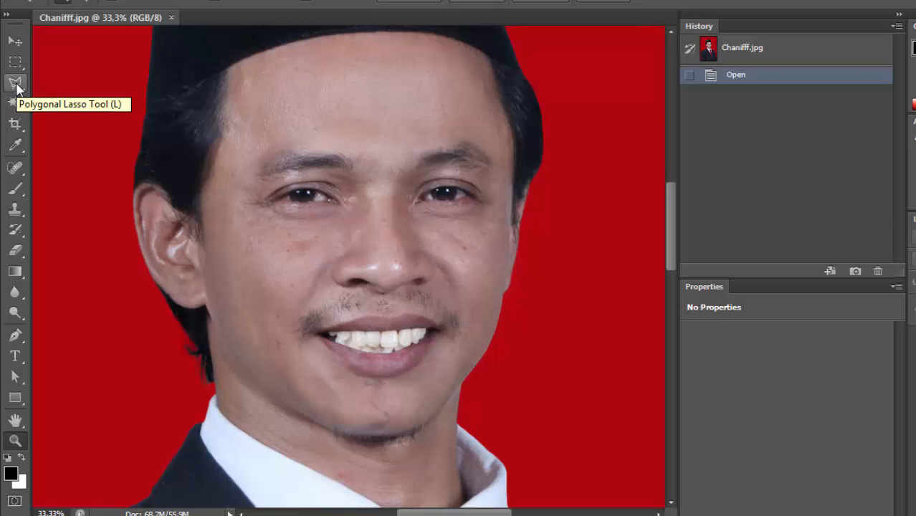
{"action": "left_click", "coordinate": [16, 85]}
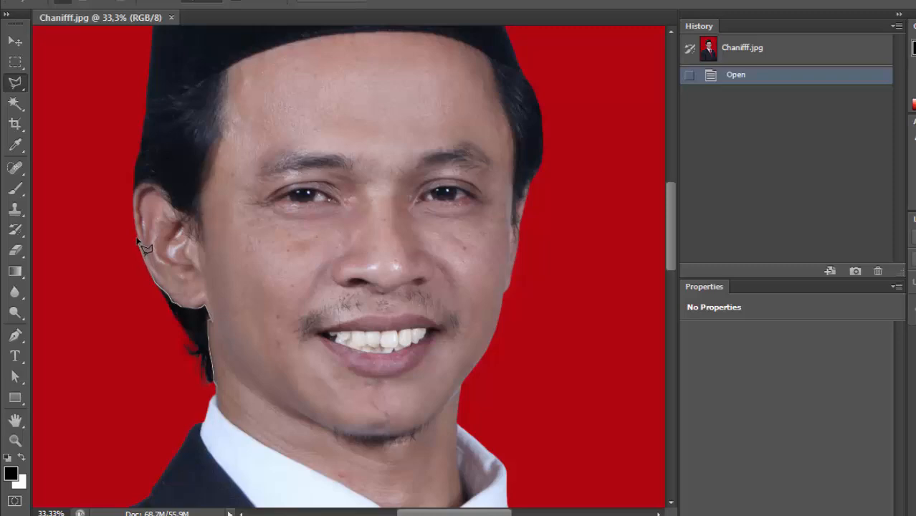
{"action": "left_click", "coordinate": [140, 185]}
{"action": "left_click", "coordinate": [145, 183]}
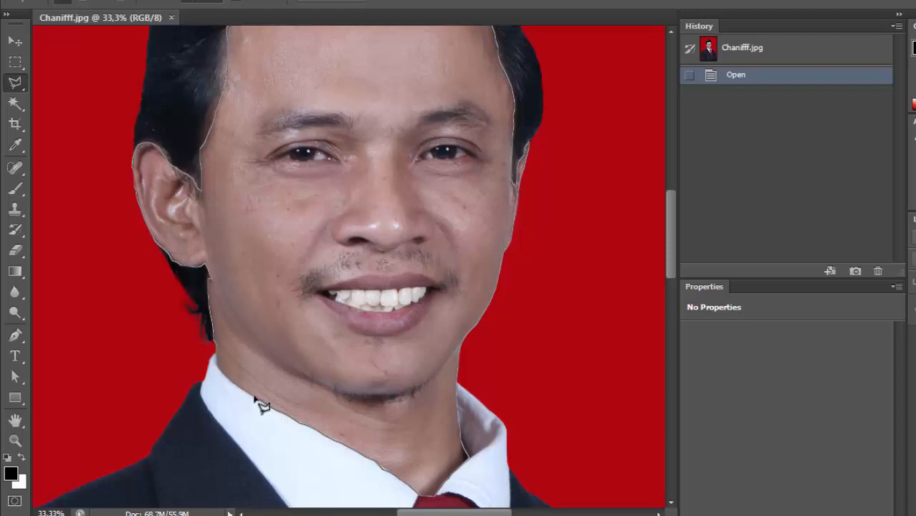
{"action": "left_click", "coordinate": [218, 348]}
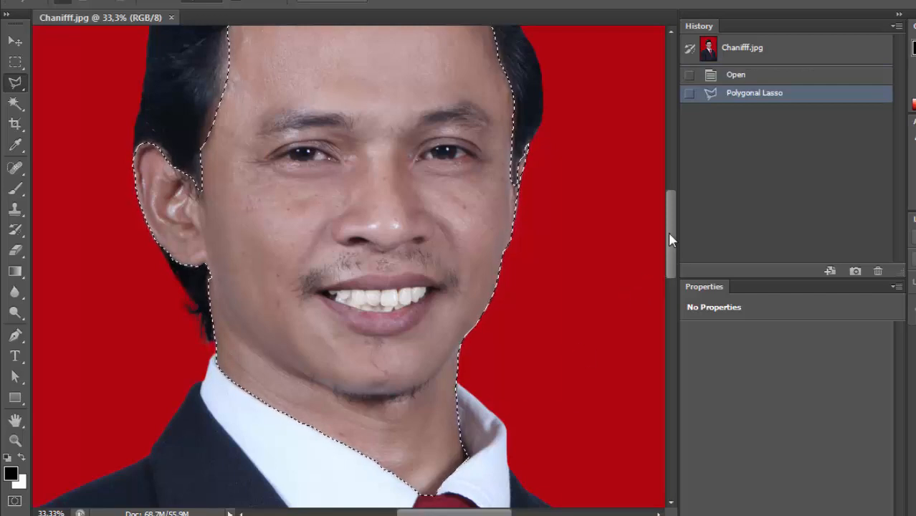
Brighten the selected skin with a Levels adjustment, setting the white input level to 193, and deselect the area.
{"action": "left_click_drag", "start_coordinate": [669, 233], "coordinate": [670, 224]}
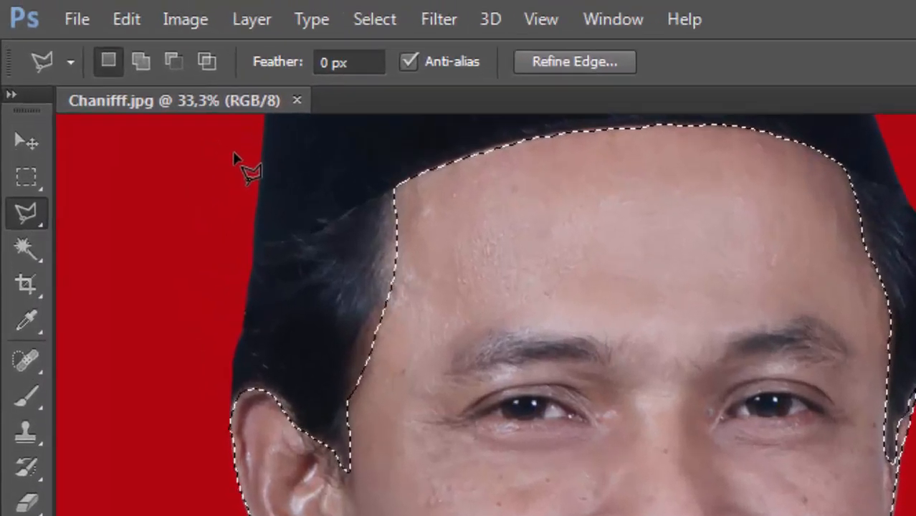
{"action": "left_click", "coordinate": [181, 27]}
{"action": "mouse_move", "coordinate": [360, 94]}
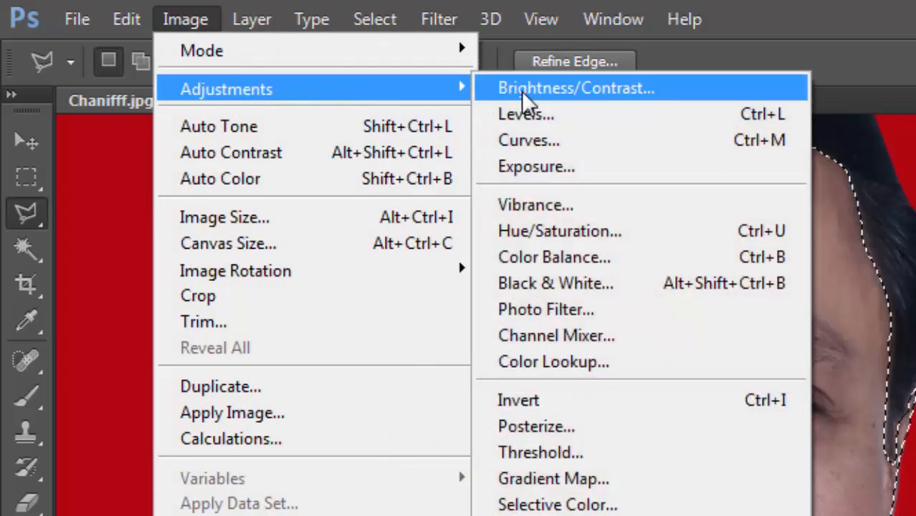
{"action": "left_click", "coordinate": [640, 121]}
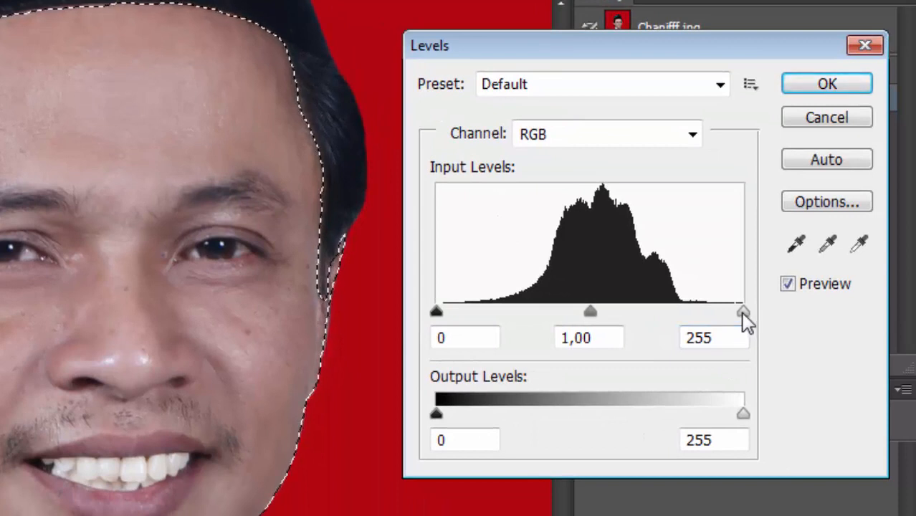
{"action": "left_click_drag", "start_coordinate": [741, 311], "coordinate": [662, 311]}
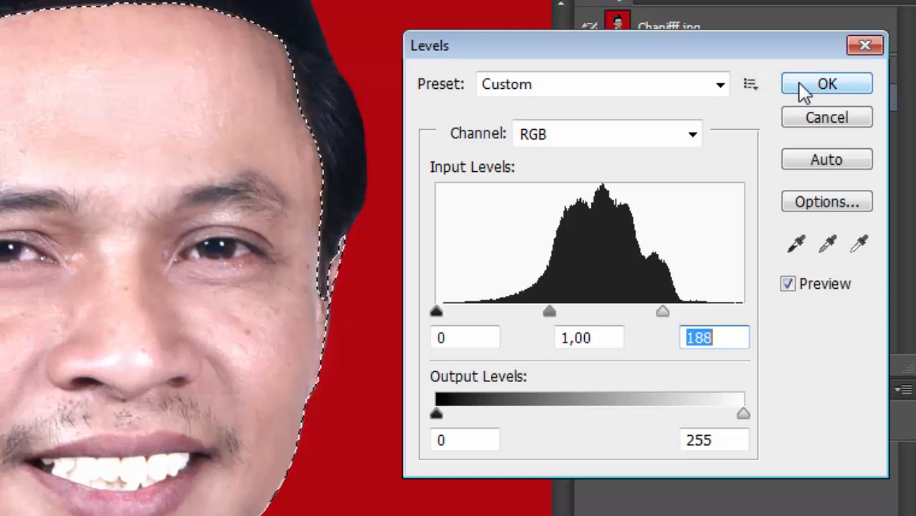
{"action": "left_click_drag", "start_coordinate": [665, 309], "coordinate": [668, 309]}
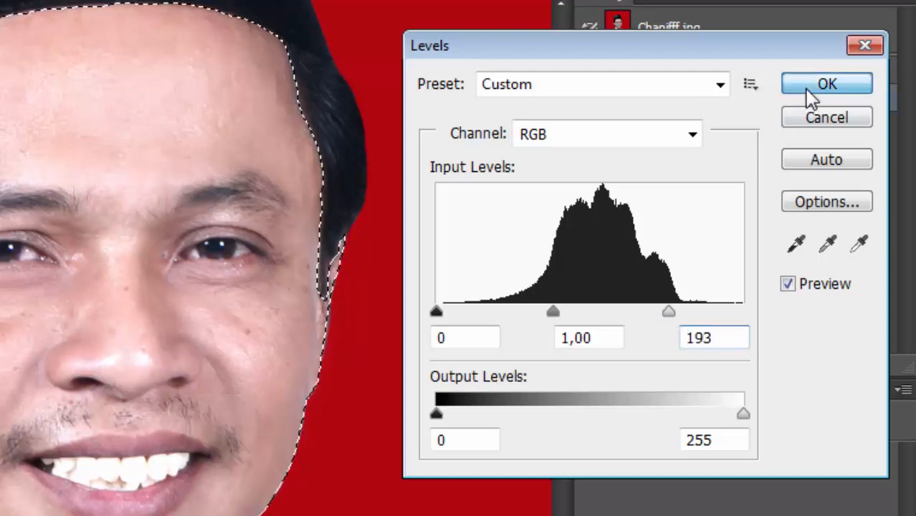
{"action": "left_click", "coordinate": [809, 90]}
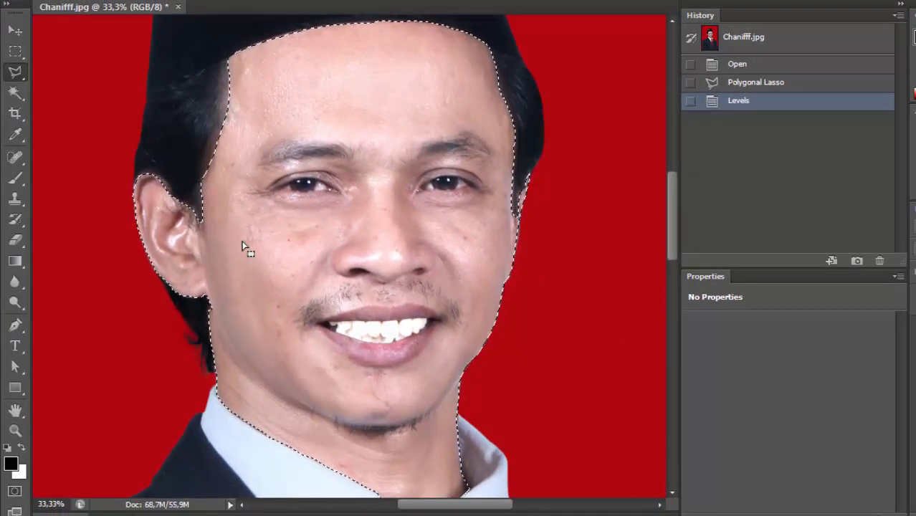
{"action": "key", "text": "ctrl+d"}
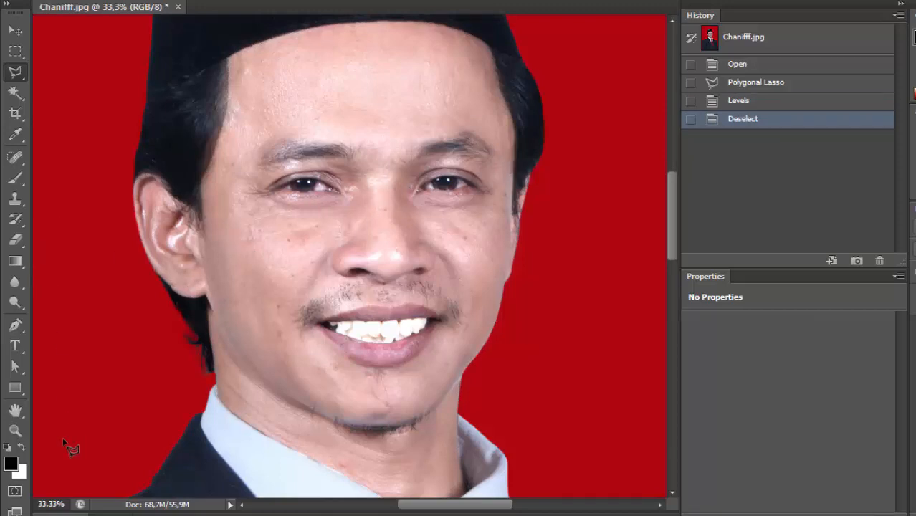
Make a rectangular marquee selection slightly inside the photo's edges and invert it to select only the outer border.
{"action": "left_click", "coordinate": [14, 429]}
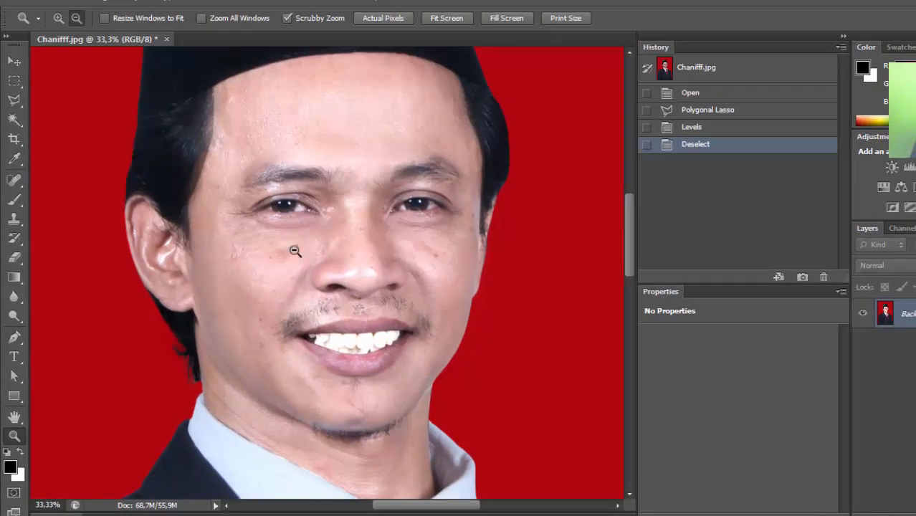
{"action": "left_click", "coordinate": [319, 268]}
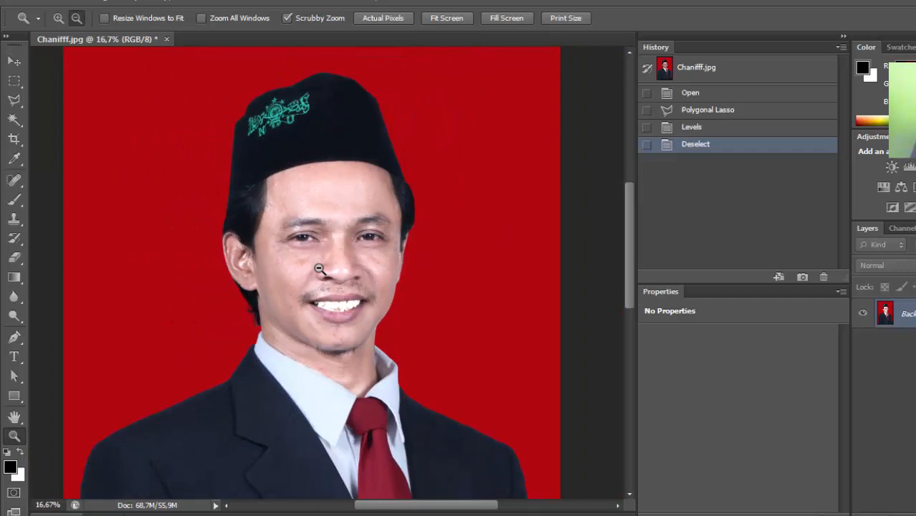
{"action": "left_click", "coordinate": [319, 269]}
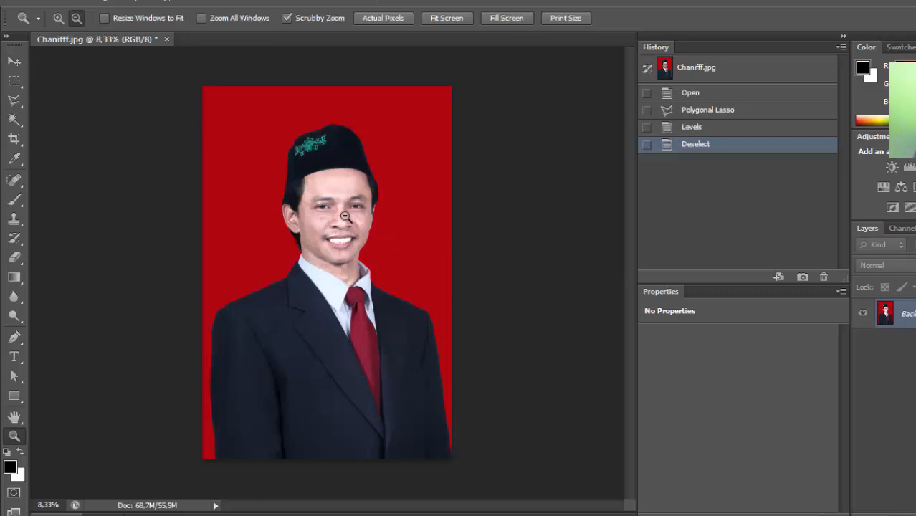
{"action": "left_click", "coordinate": [15, 64]}
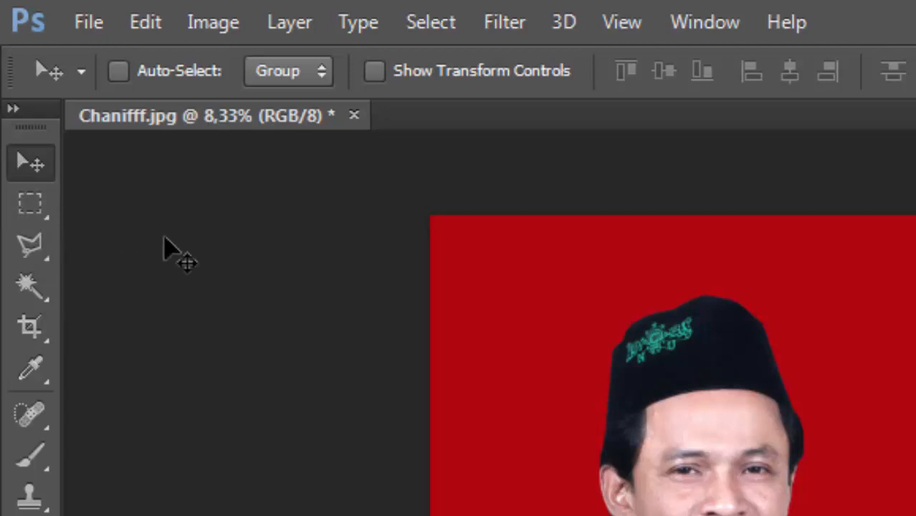
{"action": "key", "text": "m"}
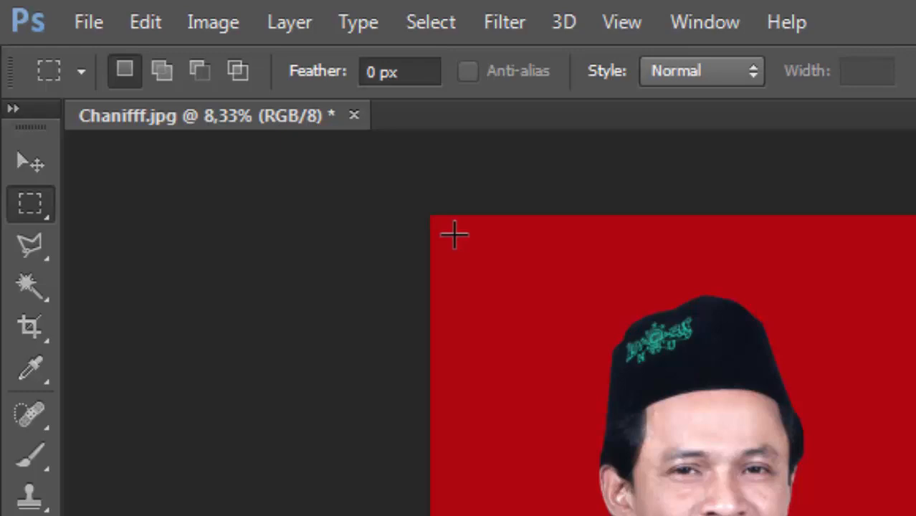
{"action": "left_click_drag", "start_coordinate": [455, 234], "coordinate": [728, 515]}
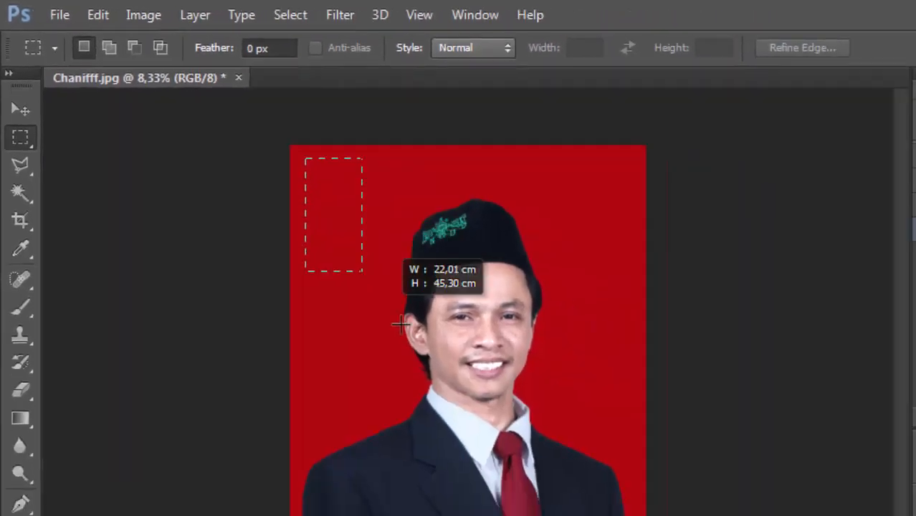
{"action": "left_click_drag", "start_coordinate": [384, 393], "coordinate": [452, 478]}
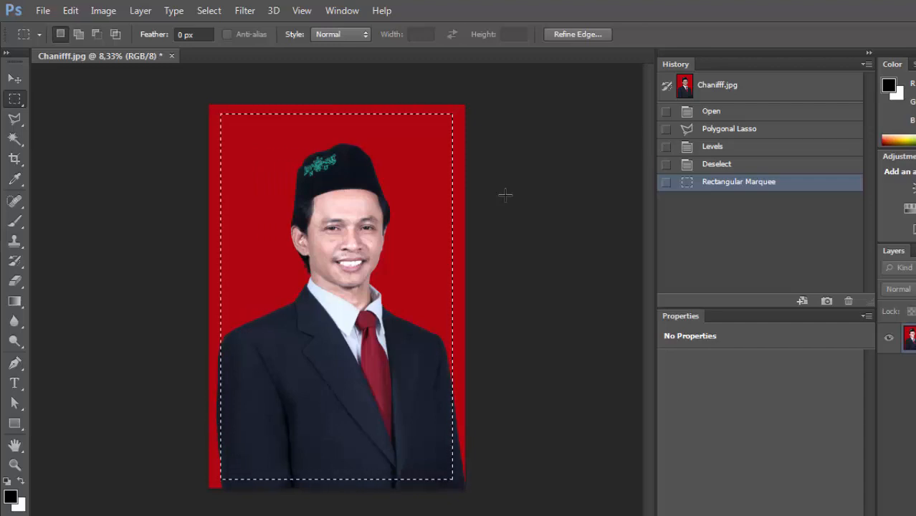
{"action": "key", "text": "ctrl+shift+i"}
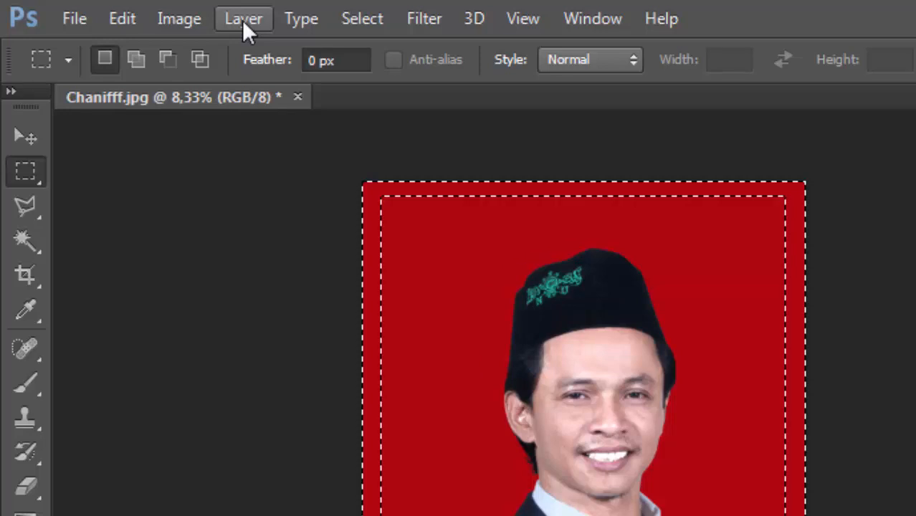
Fill the selected outer border with a new Solid Color fill layer in orange #fcb037.
{"action": "left_click", "coordinate": [242, 19]}
{"action": "mouse_move", "coordinate": [469, 222]}
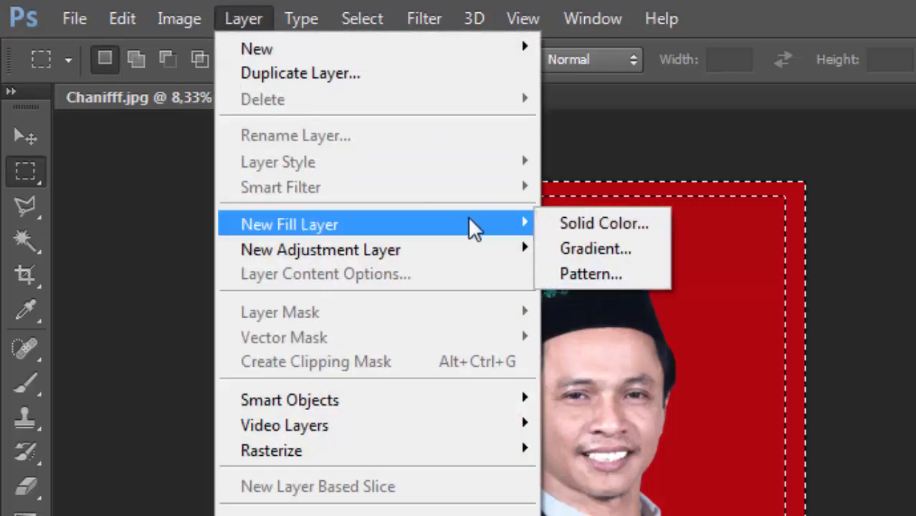
{"action": "left_click", "coordinate": [604, 222]}
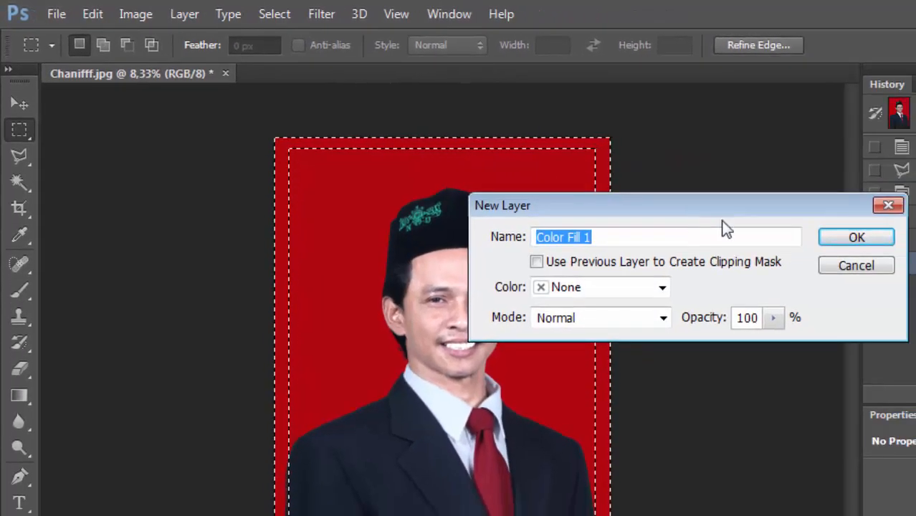
{"action": "left_click", "coordinate": [835, 232]}
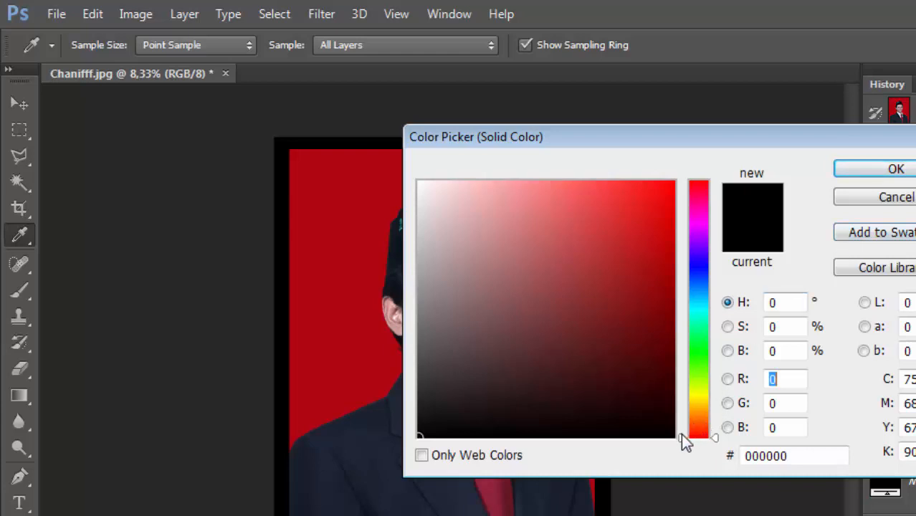
{"action": "left_click_drag", "start_coordinate": [680, 432], "coordinate": [683, 410]}
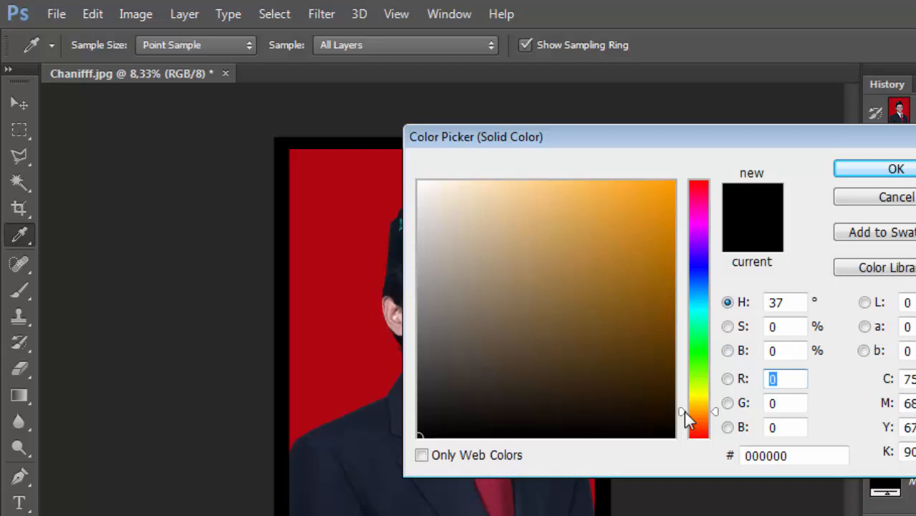
{"action": "left_click", "coordinate": [638, 184]}
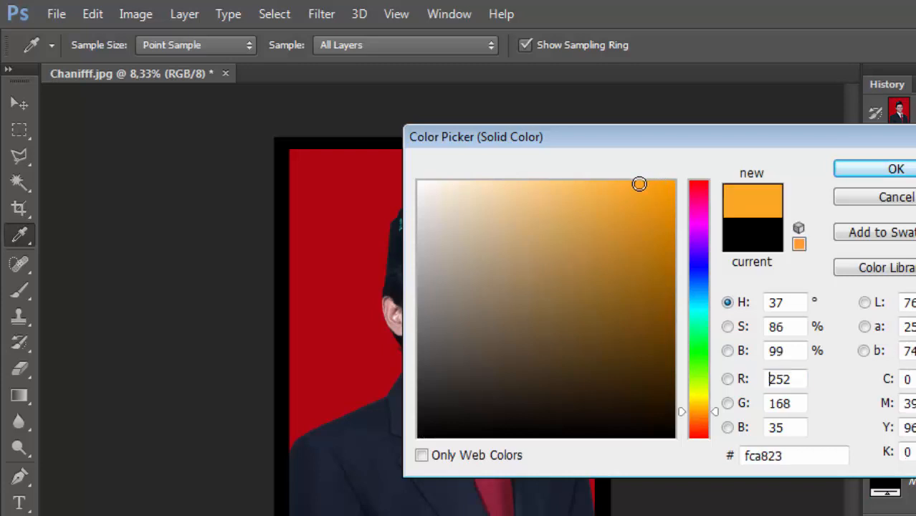
{"action": "left_click", "coordinate": [628, 182]}
{"action": "key", "text": "Tab"}
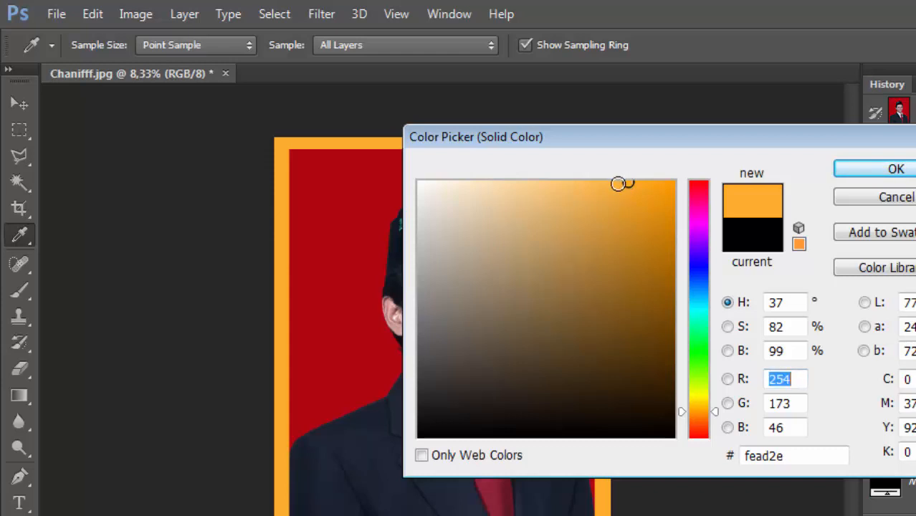
{"action": "left_click", "coordinate": [619, 184]}
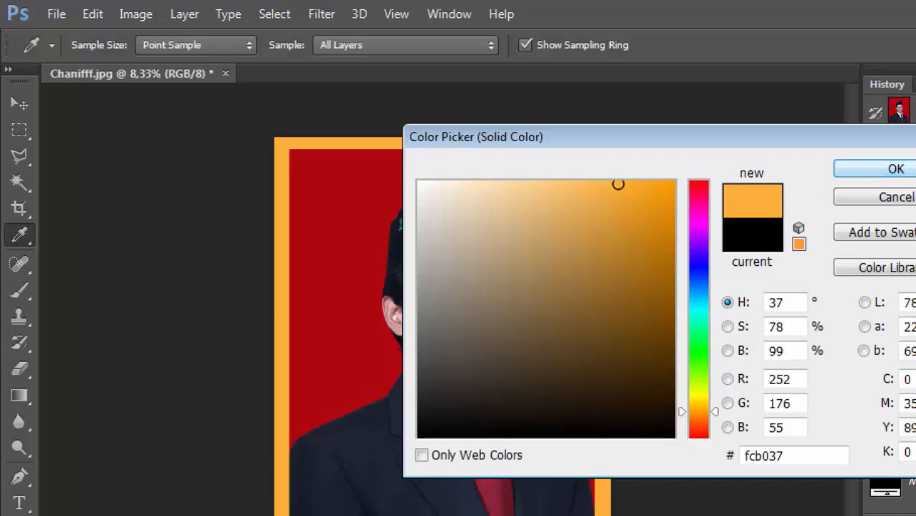
{"action": "left_click", "coordinate": [895, 170]}
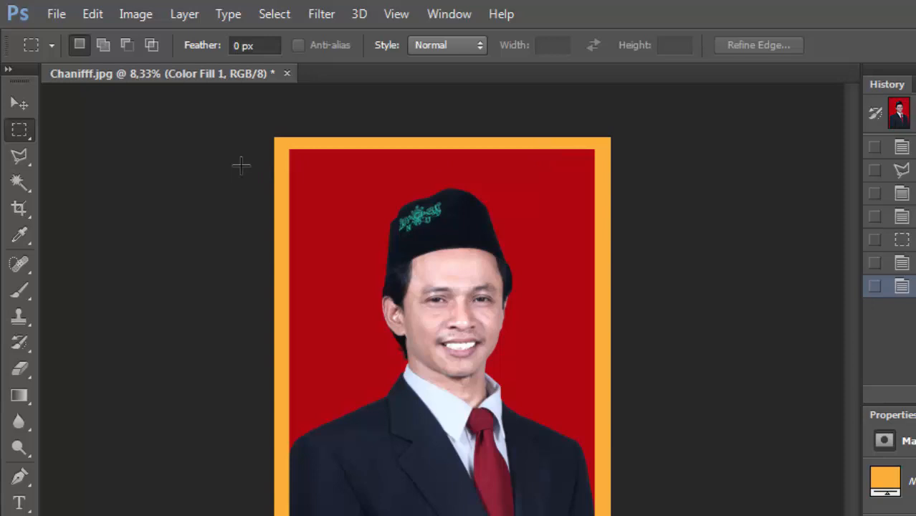
Apply a Bevel & Emboss layer style to the orange border with depth 215% and size 38 px.
{"action": "left_click", "coordinate": [30, 107]}
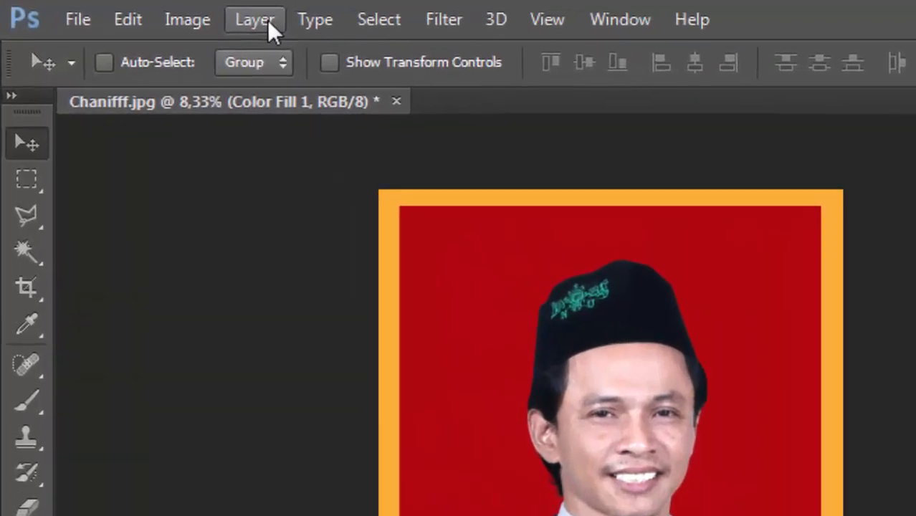
{"action": "left_click", "coordinate": [267, 19]}
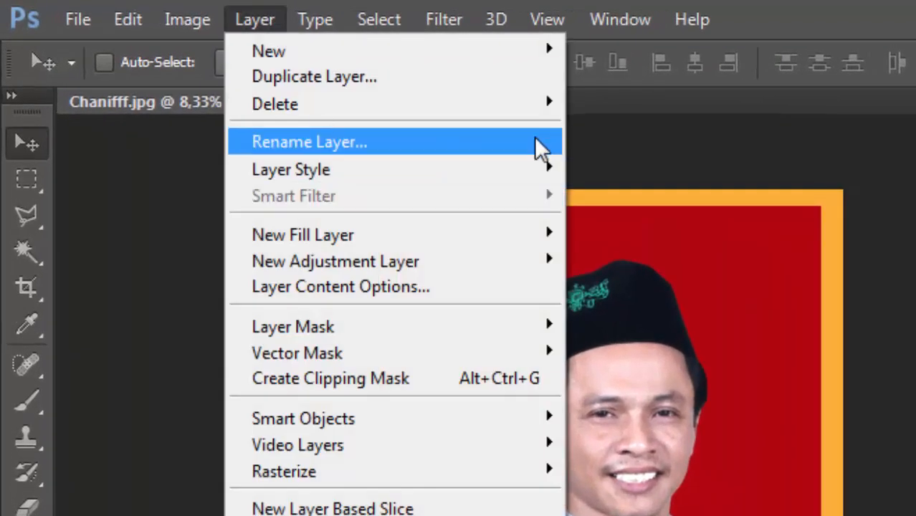
{"action": "mouse_move", "coordinate": [536, 173]}
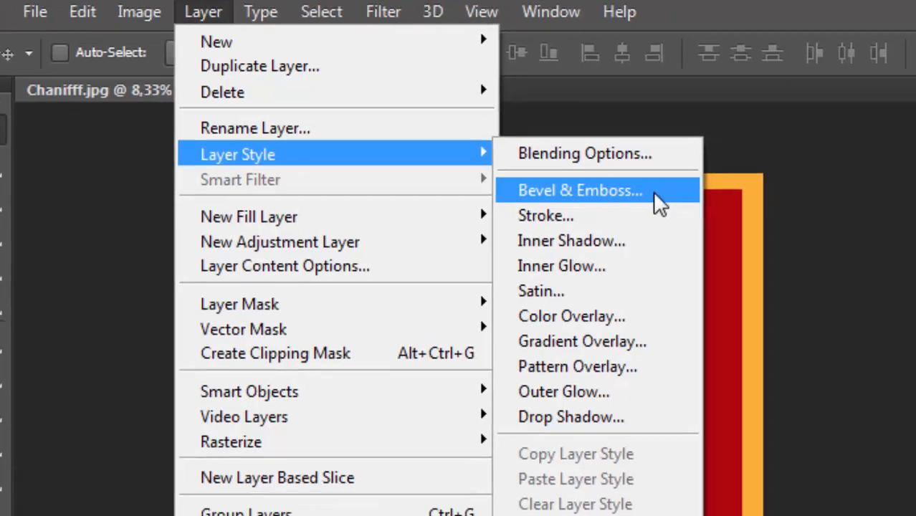
{"action": "left_click", "coordinate": [731, 215]}
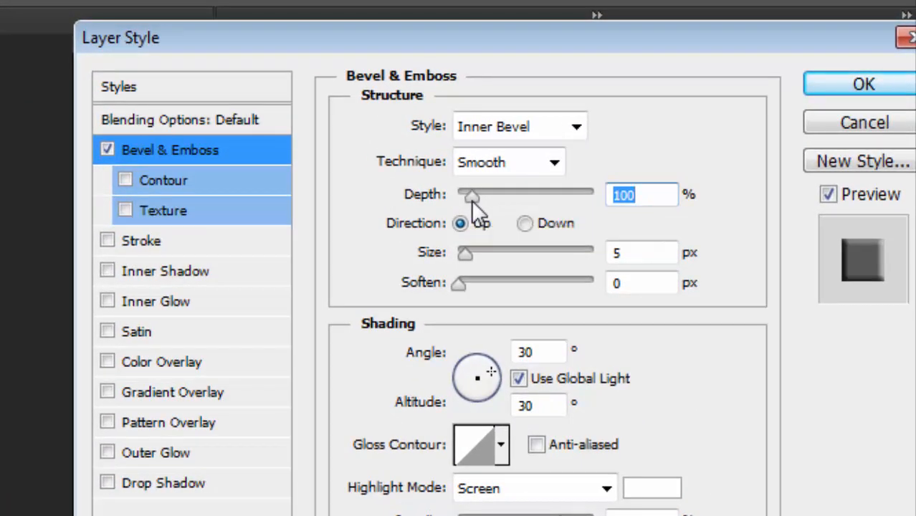
{"action": "left_click_drag", "start_coordinate": [471, 200], "coordinate": [486, 200]}
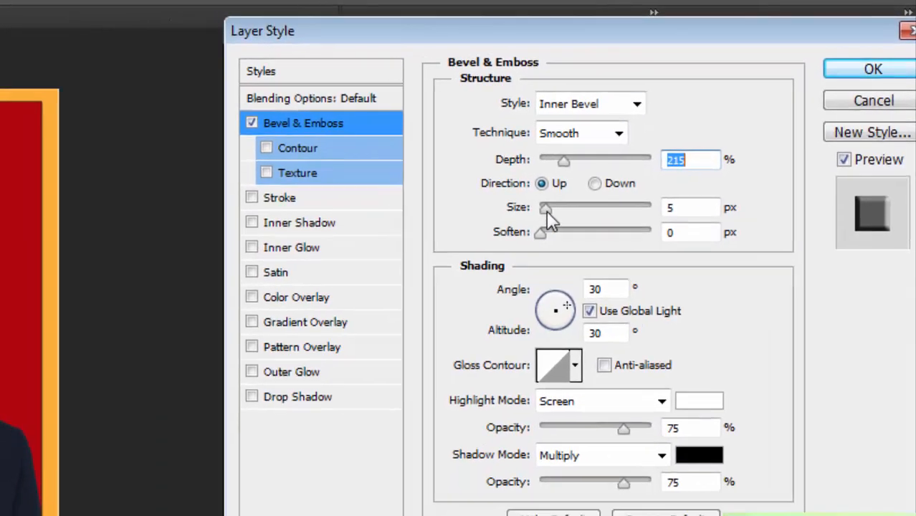
{"action": "left_click_drag", "start_coordinate": [546, 212], "coordinate": [573, 203]}
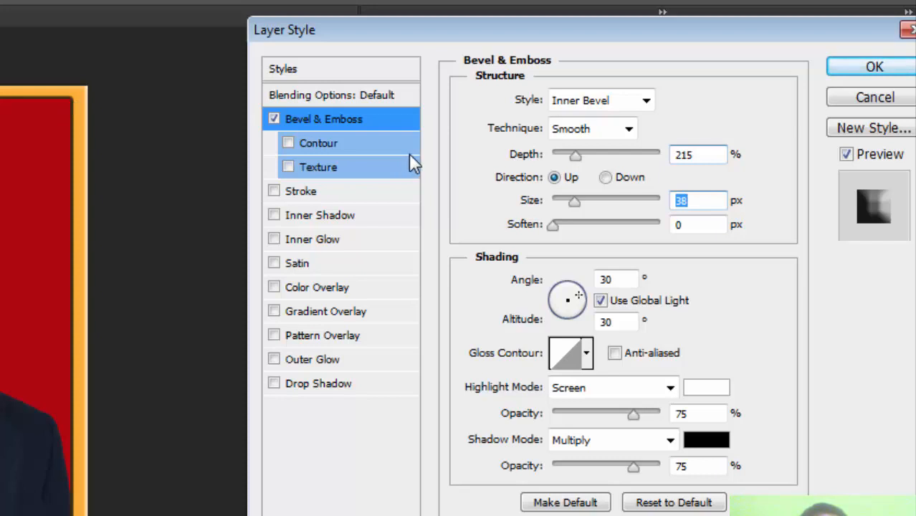
Add a Texture to the border's bevel with scale 555% and depth +470%, and apply the layer style.
{"action": "left_click", "coordinate": [330, 174]}
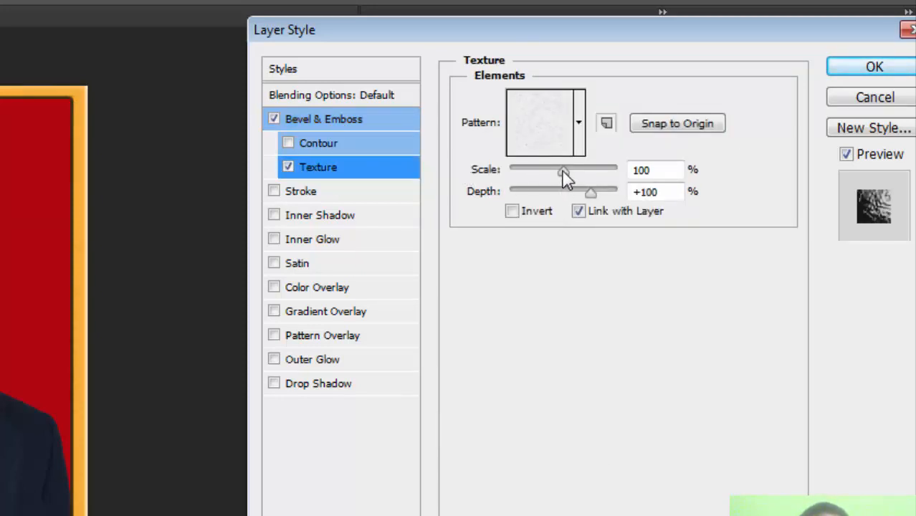
{"action": "left_click_drag", "start_coordinate": [565, 177], "coordinate": [602, 196]}
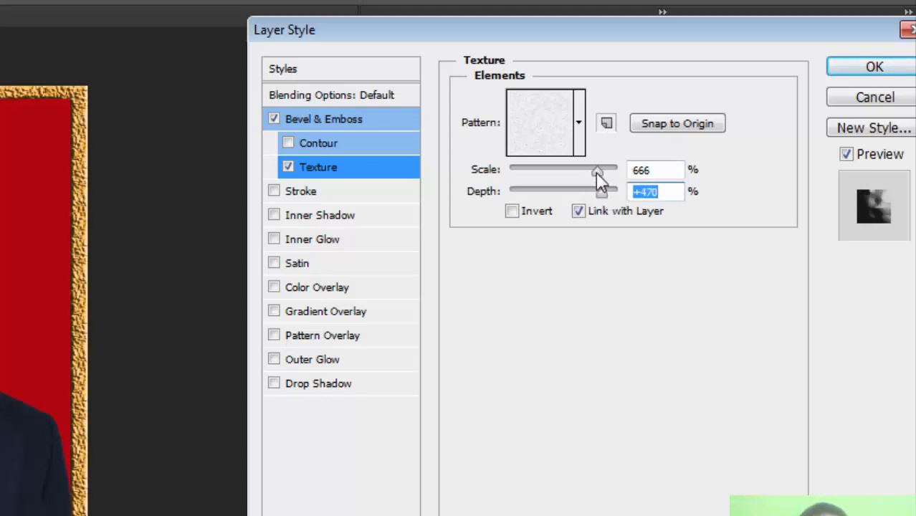
{"action": "left_click_drag", "start_coordinate": [597, 170], "coordinate": [590, 171]}
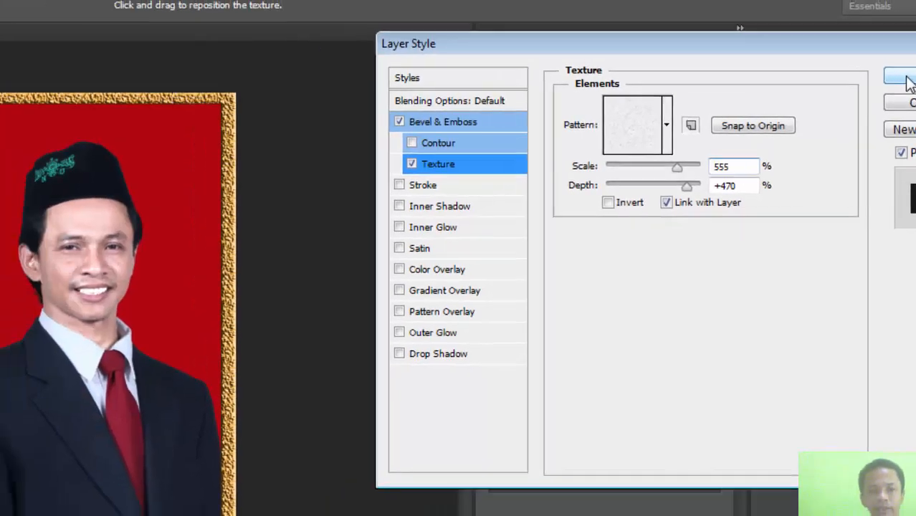
{"action": "left_click", "coordinate": [856, 71]}
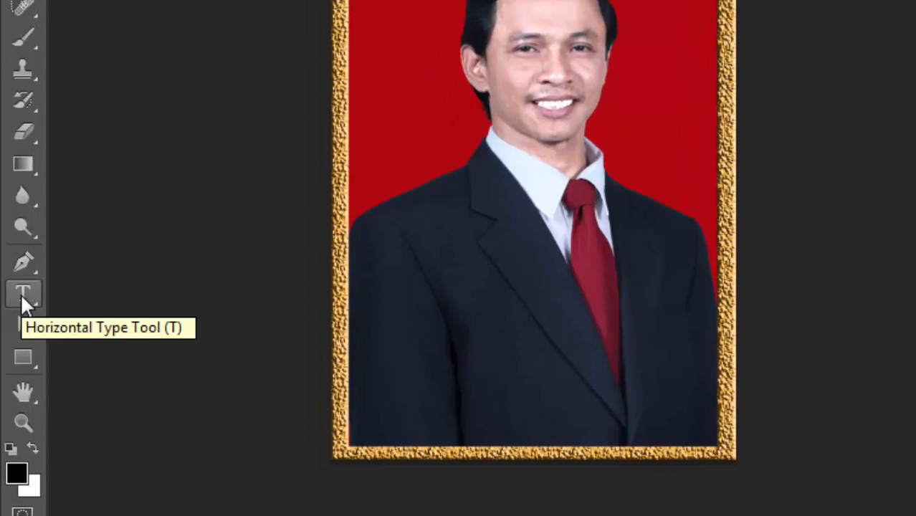
Add the man's full name as horizontal text over the lower part of the jacket and set its size to 300 pt.
{"action": "left_click", "coordinate": [21, 294]}
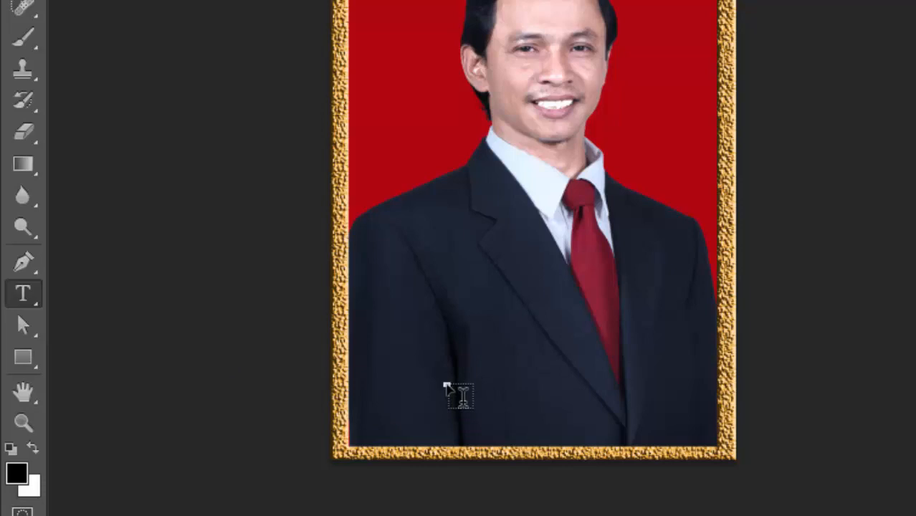
{"action": "left_click", "coordinate": [447, 385]}
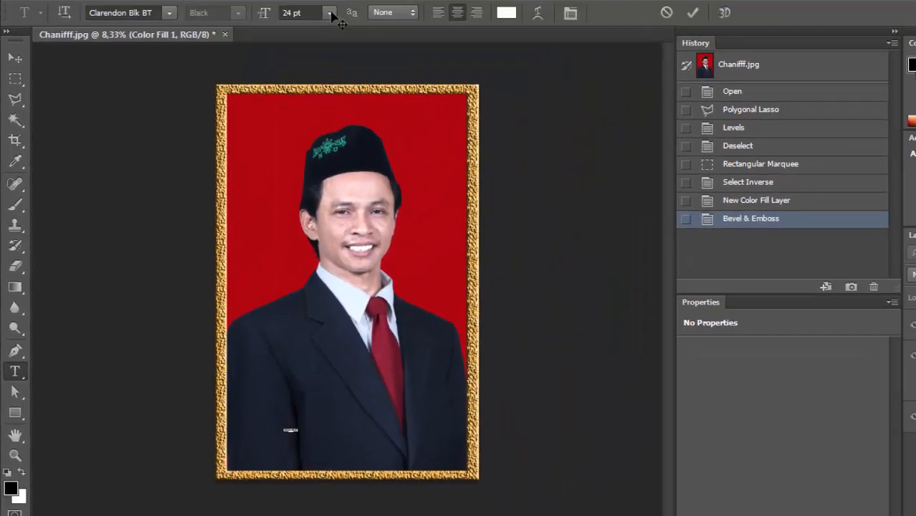
{"action": "left_click", "coordinate": [326, 23]}
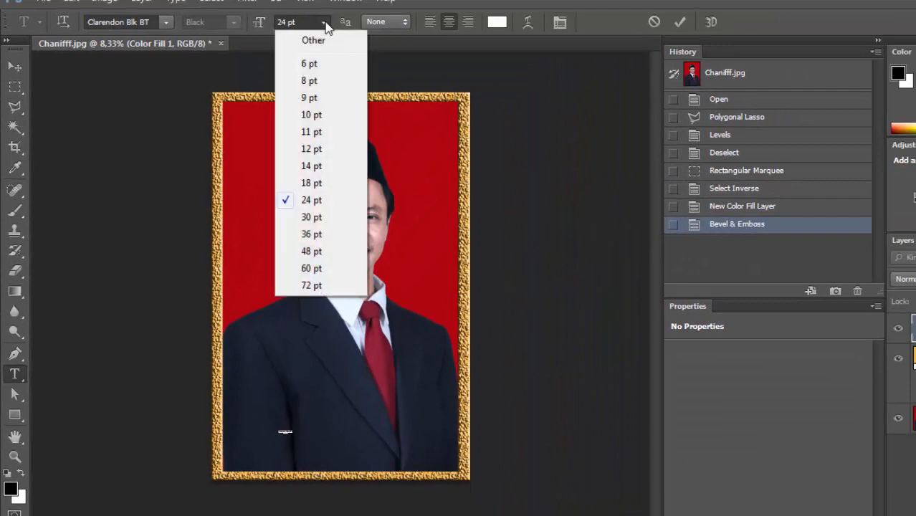
{"action": "left_click", "coordinate": [295, 285]}
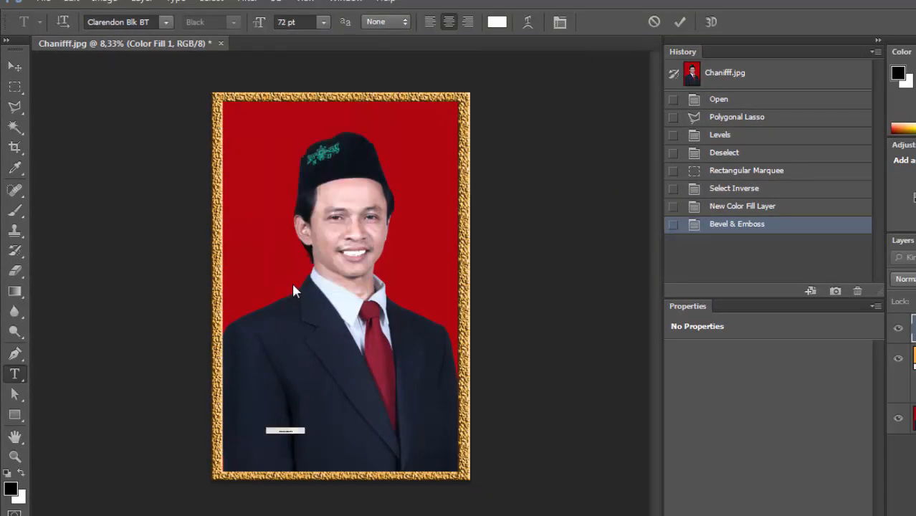
{"action": "double_click", "coordinate": [286, 22]}
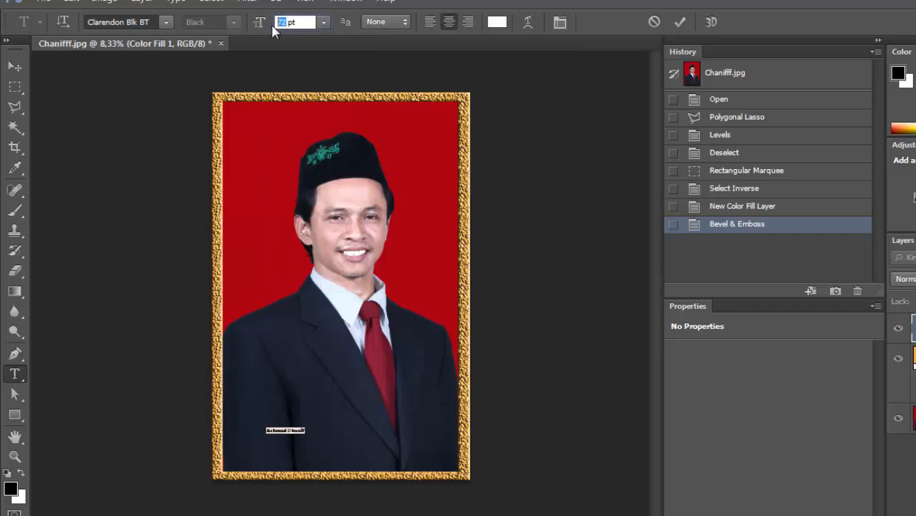
{"action": "type", "text": "200"}
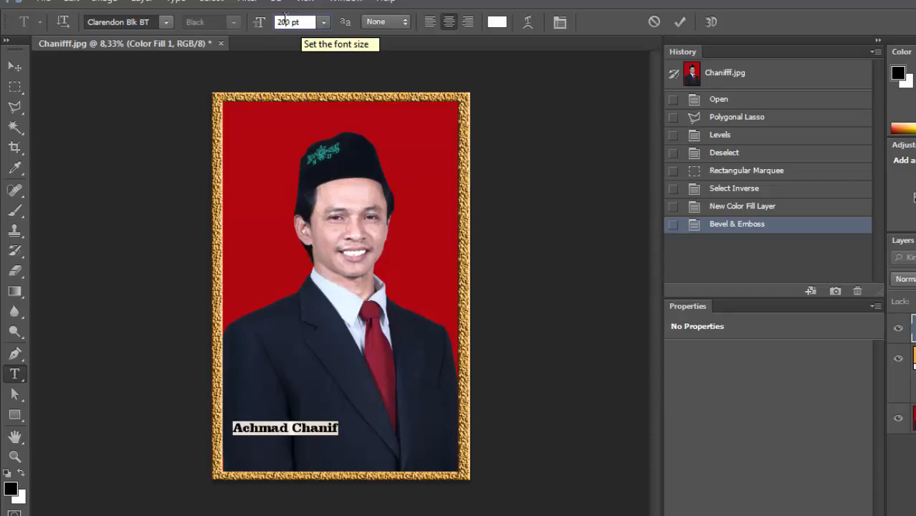
{"action": "double_click", "coordinate": [285, 19]}
{"action": "type", "text": "300"}
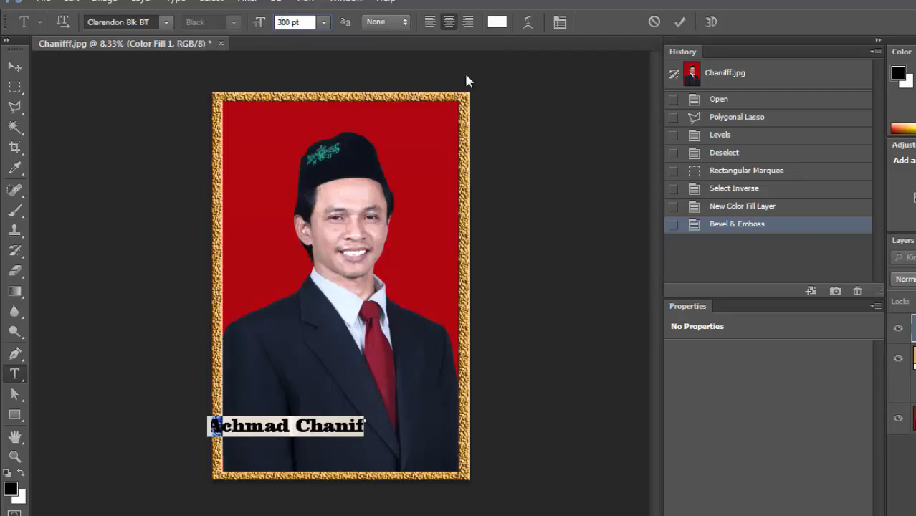
Set the name text's font to Army and move the text to the bottom centre of the photo, inside the frame.
{"action": "left_click", "coordinate": [15, 69]}
{"action": "left_click", "coordinate": [166, 22]}
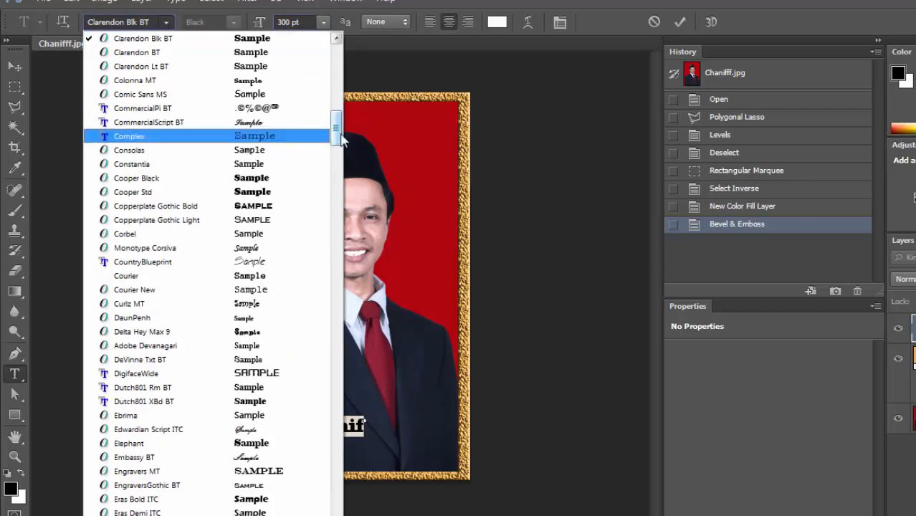
{"action": "left_click_drag", "start_coordinate": [337, 128], "coordinate": [337, 76]}
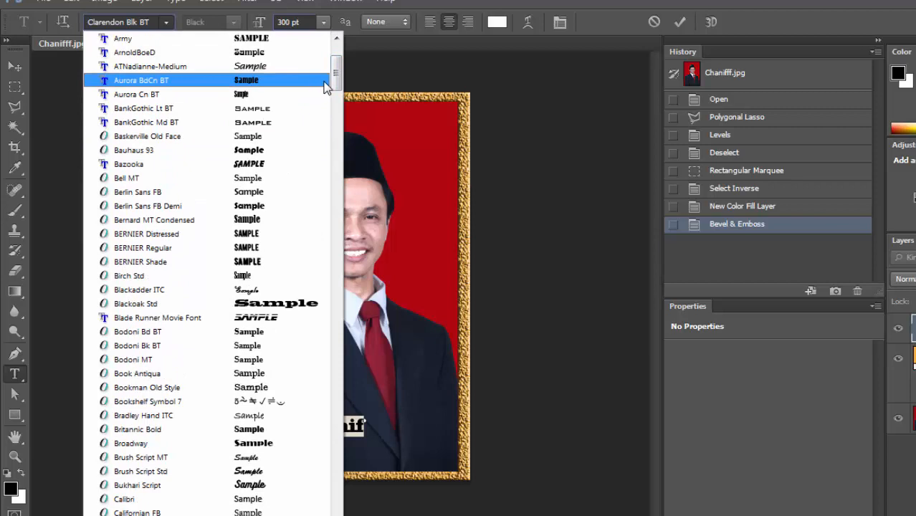
{"action": "left_click_drag", "start_coordinate": [337, 74], "coordinate": [337, 67]}
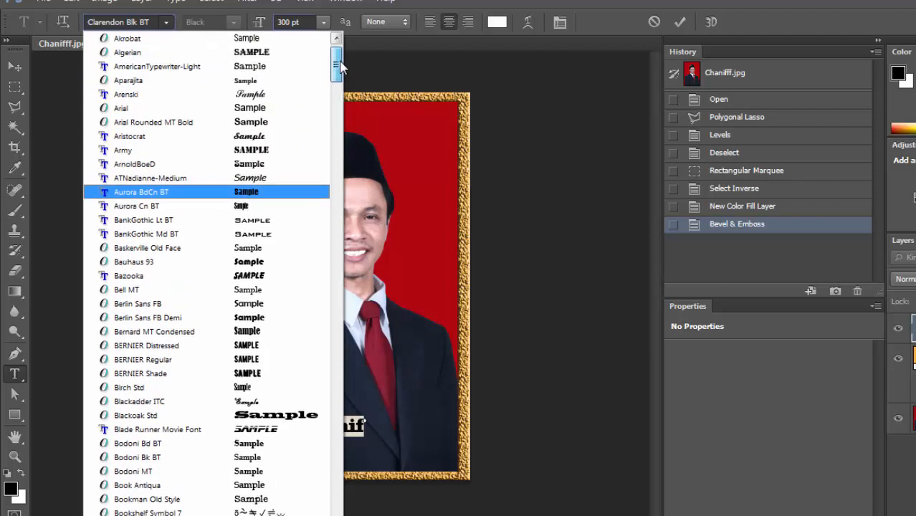
{"action": "left_click", "coordinate": [270, 150]}
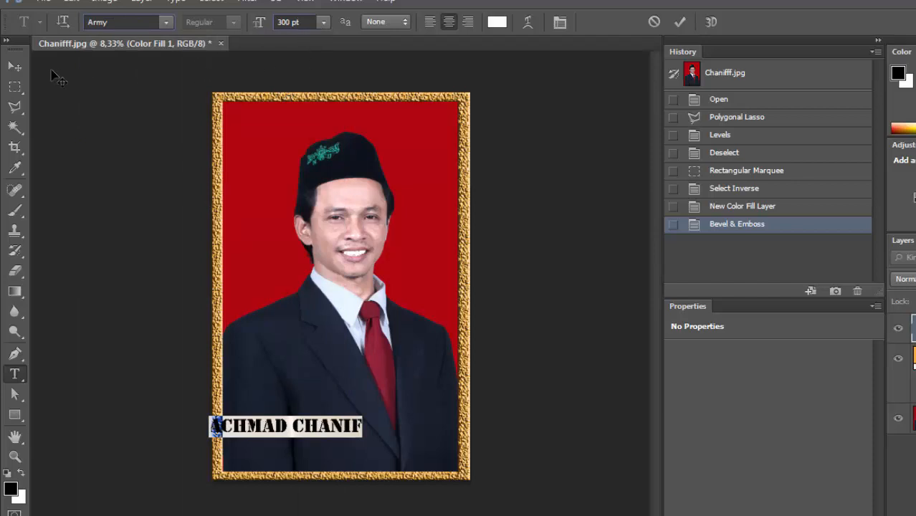
{"action": "left_click", "coordinate": [14, 66]}
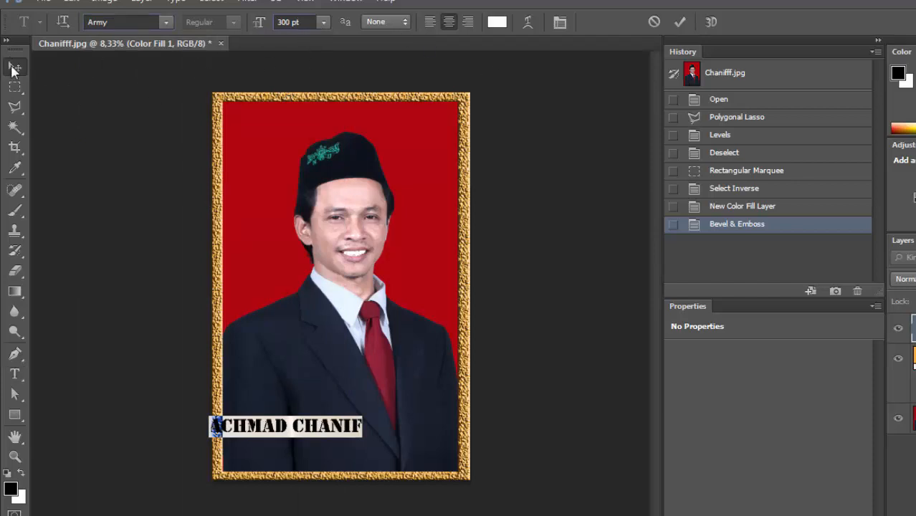
{"action": "left_click_drag", "start_coordinate": [314, 430], "coordinate": [374, 456]}
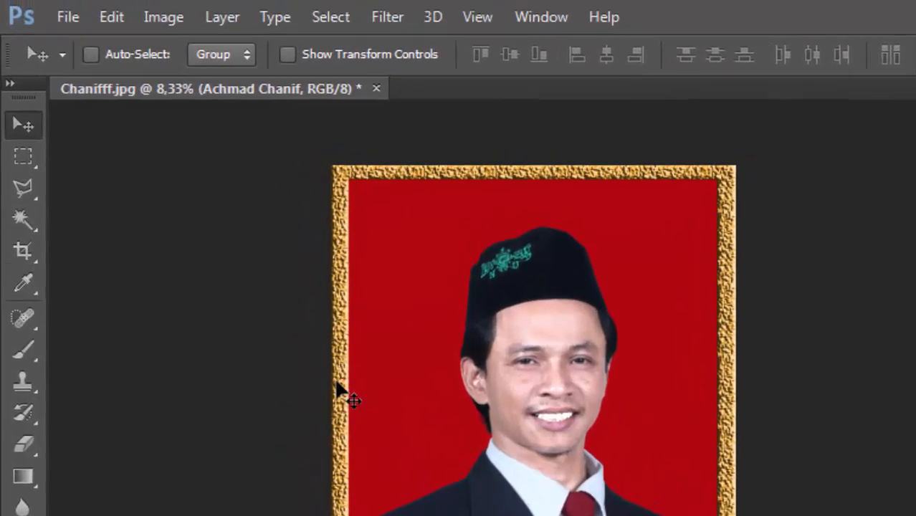
Give the name text an Inner Bevel with size 18 px and depth 113%, and enable a Drop Shadow with default settings.
{"action": "left_click", "coordinate": [215, 20]}
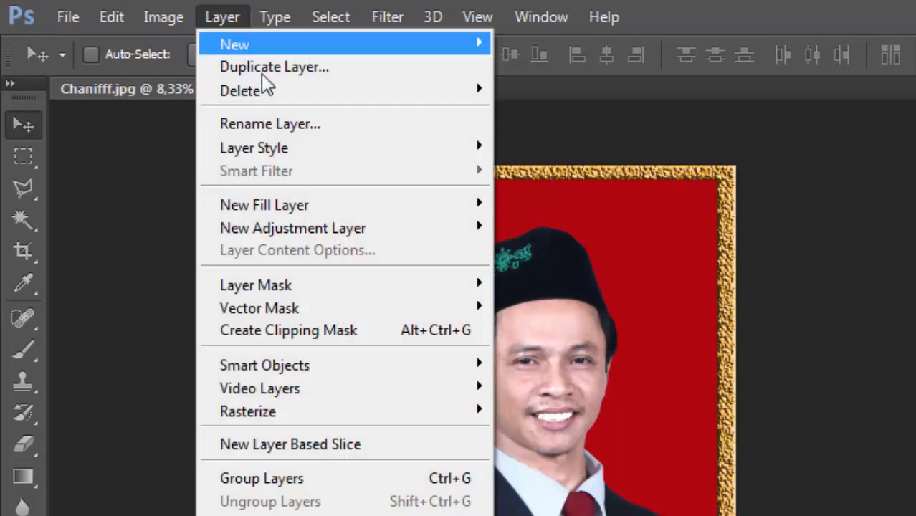
{"action": "mouse_move", "coordinate": [434, 145]}
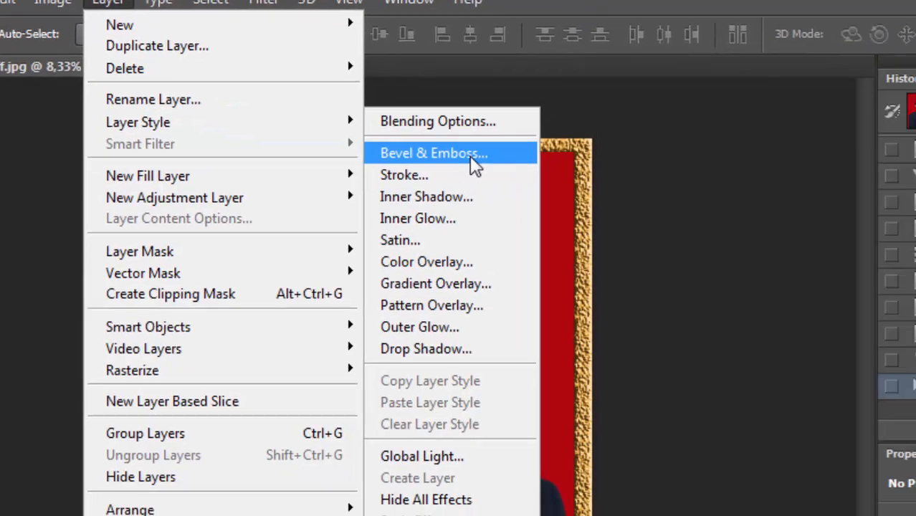
{"action": "left_click", "coordinate": [606, 184]}
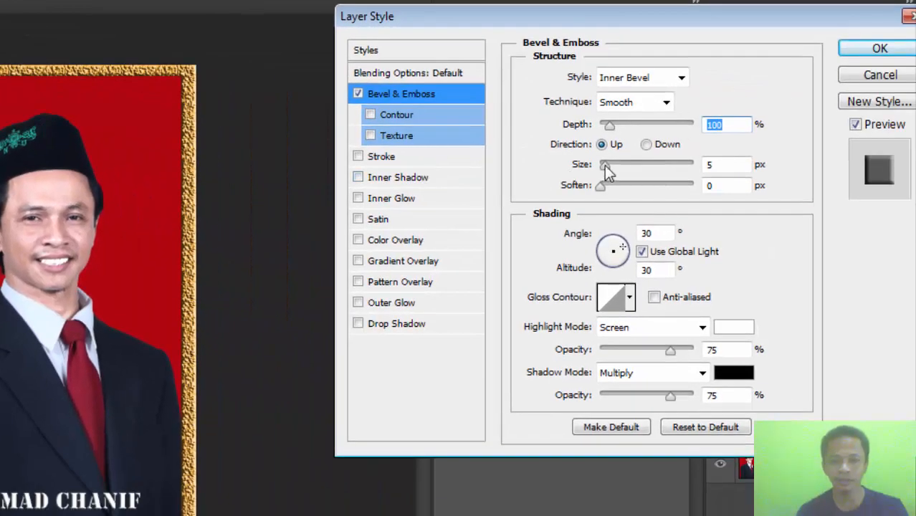
{"action": "left_click_drag", "start_coordinate": [604, 166], "coordinate": [614, 172]}
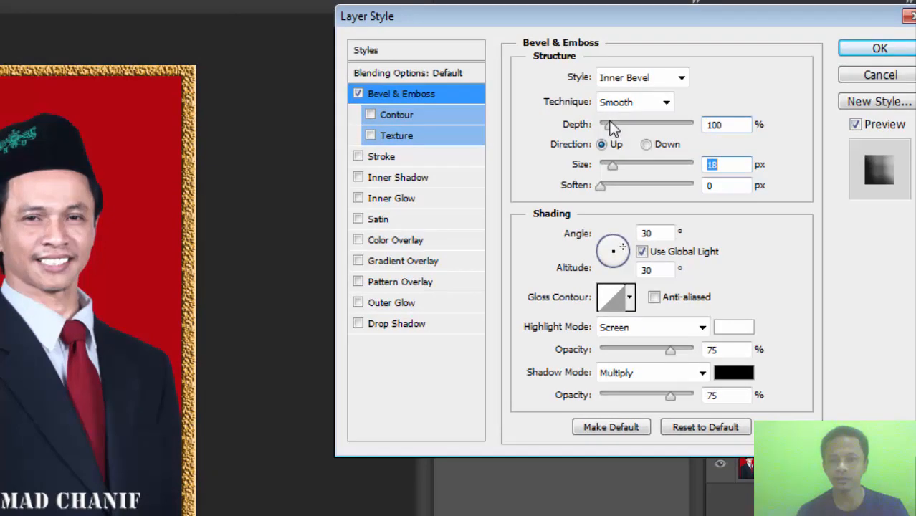
{"action": "left_click_drag", "start_coordinate": [608, 126], "coordinate": [610, 126]}
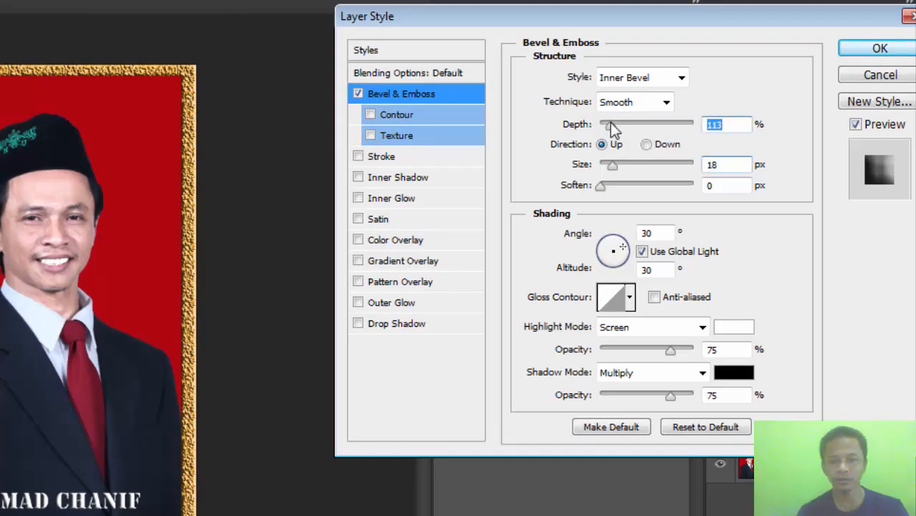
{"action": "left_click", "coordinate": [397, 324]}
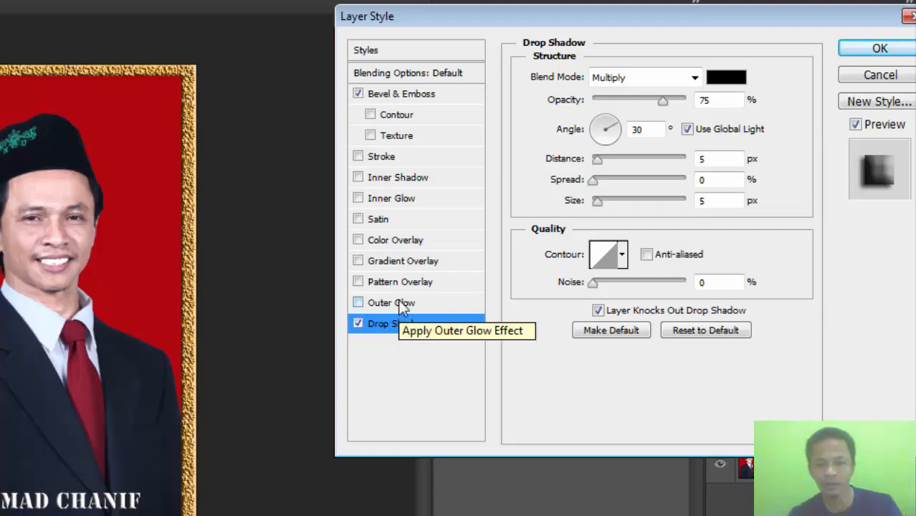
Add an outside red (#fe0202) Stroke of 10 px to the name text and apply the layer style.
{"action": "left_click", "coordinate": [416, 156]}
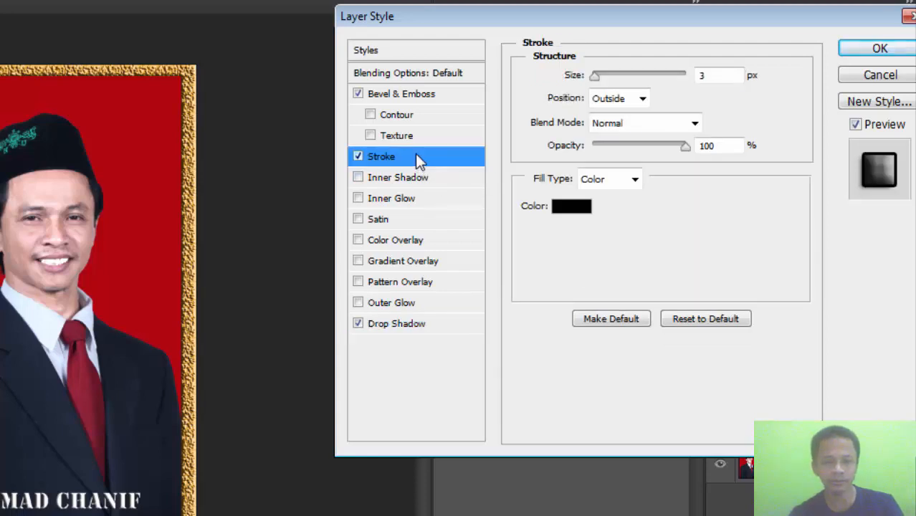
{"action": "left_click", "coordinate": [582, 212]}
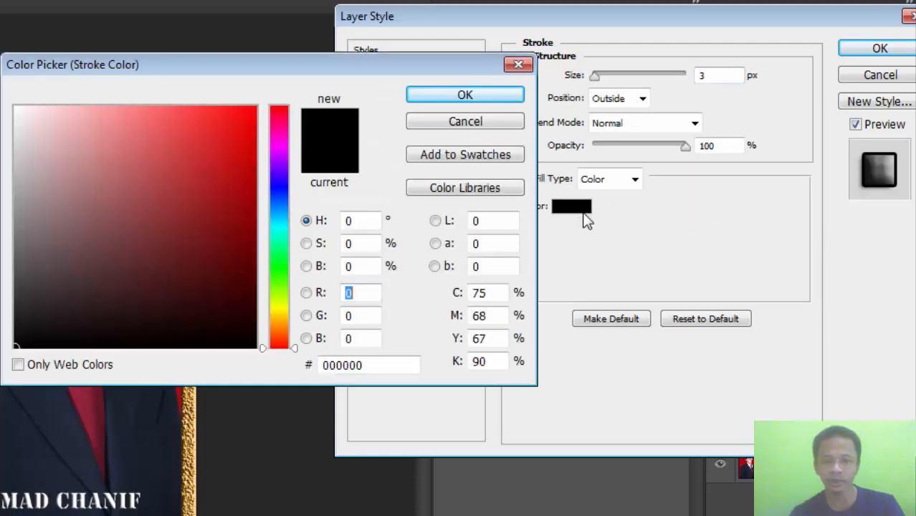
{"action": "left_click", "coordinate": [254, 106]}
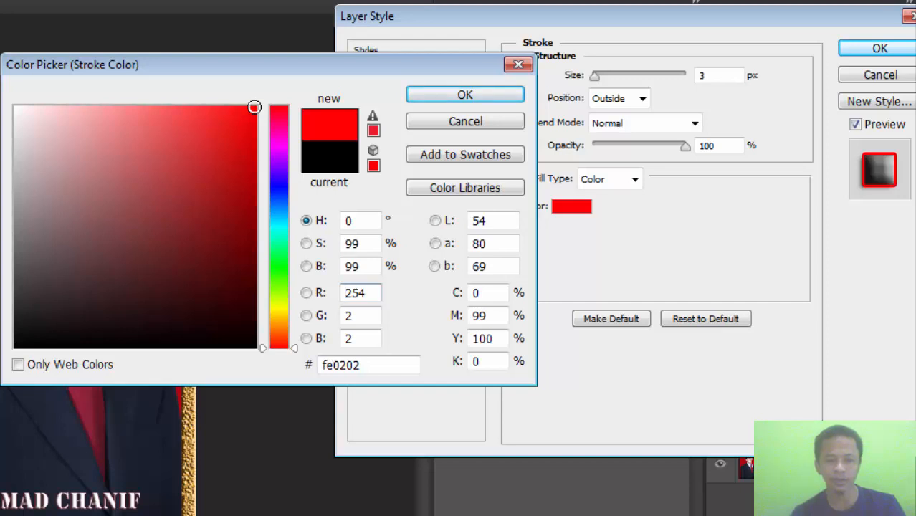
{"action": "left_click", "coordinate": [433, 94]}
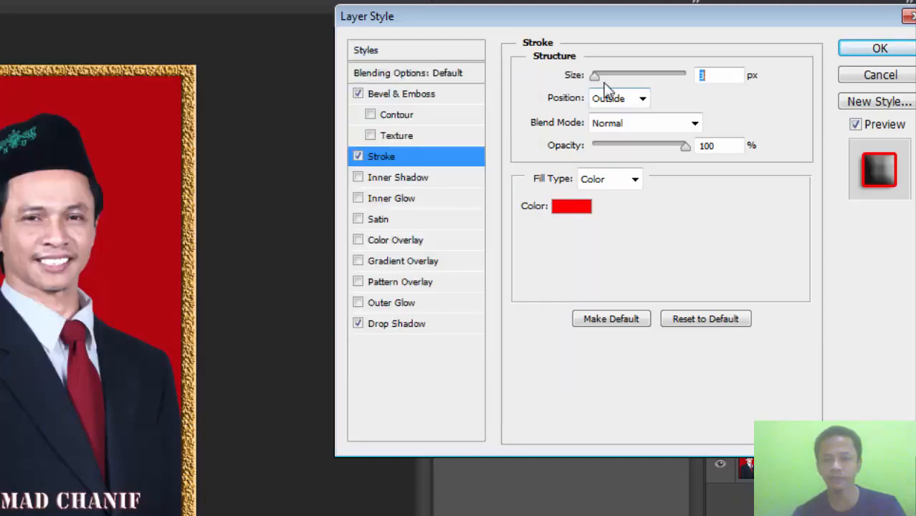
{"action": "left_click_drag", "start_coordinate": [595, 77], "coordinate": [598, 77]}
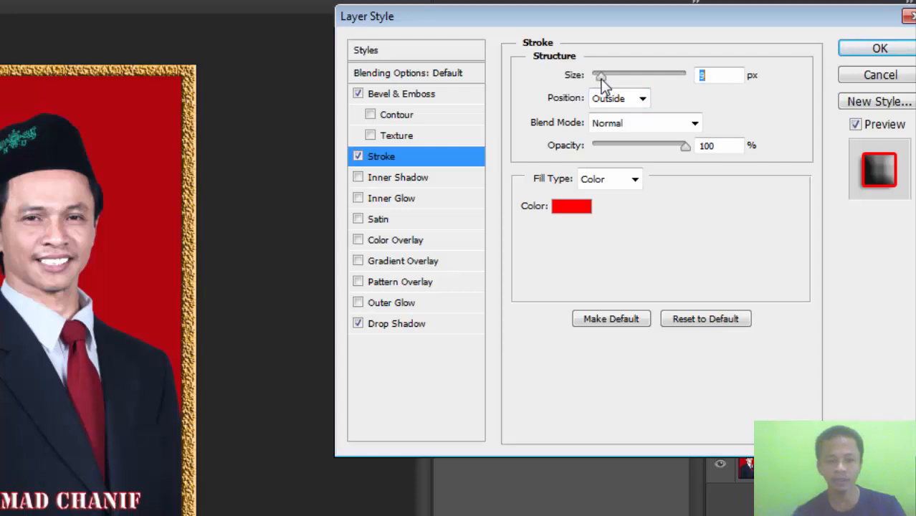
{"action": "key", "text": "Up"}
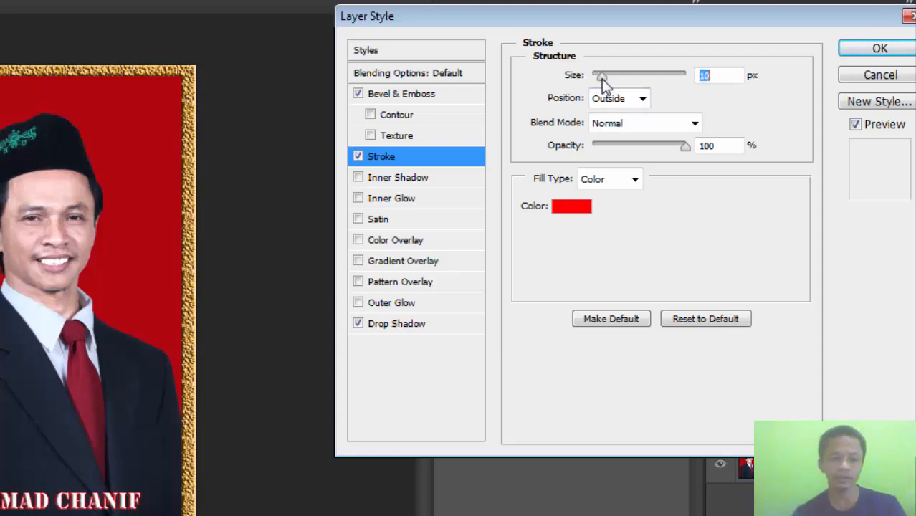
{"action": "left_click", "coordinate": [837, 54]}
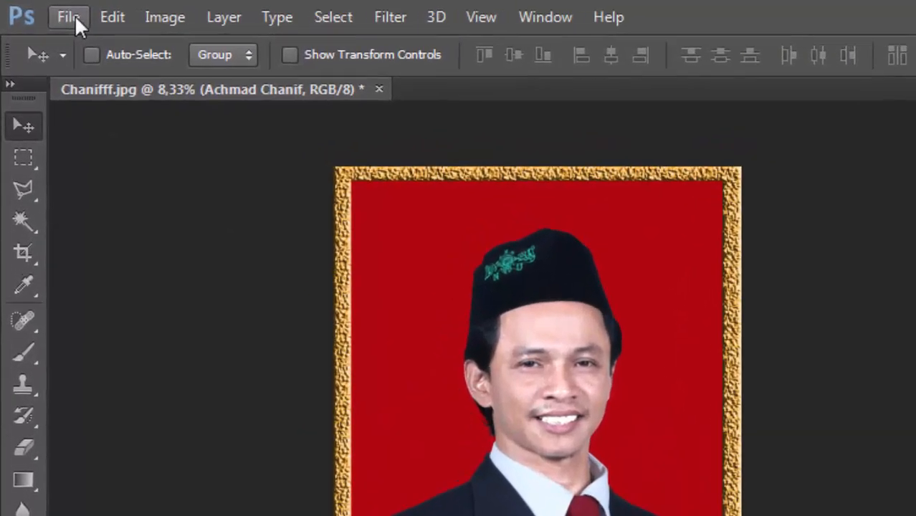
Save the document as a Photoshop PSD with an extra f at the end of the file name and Maximize Compatibility on.
{"action": "left_click", "coordinate": [49, 12]}
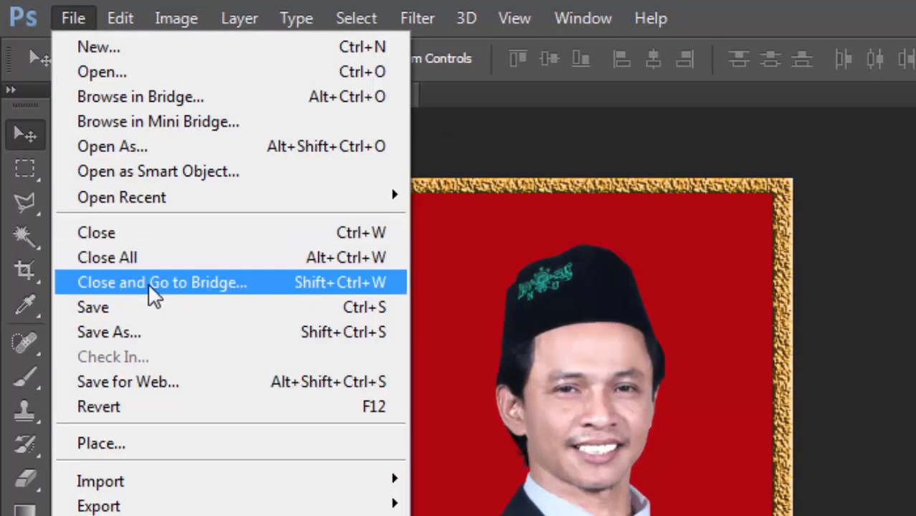
{"action": "left_click", "coordinate": [170, 335]}
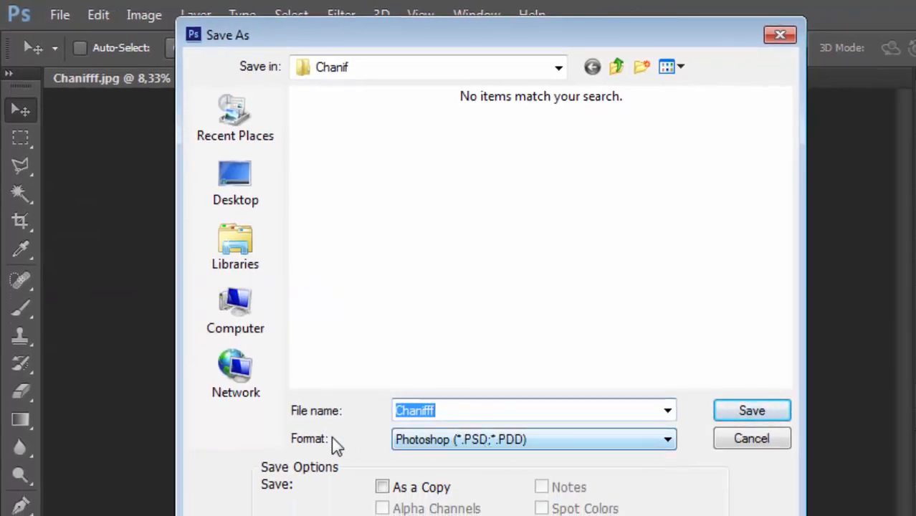
{"action": "left_click", "coordinate": [453, 411]}
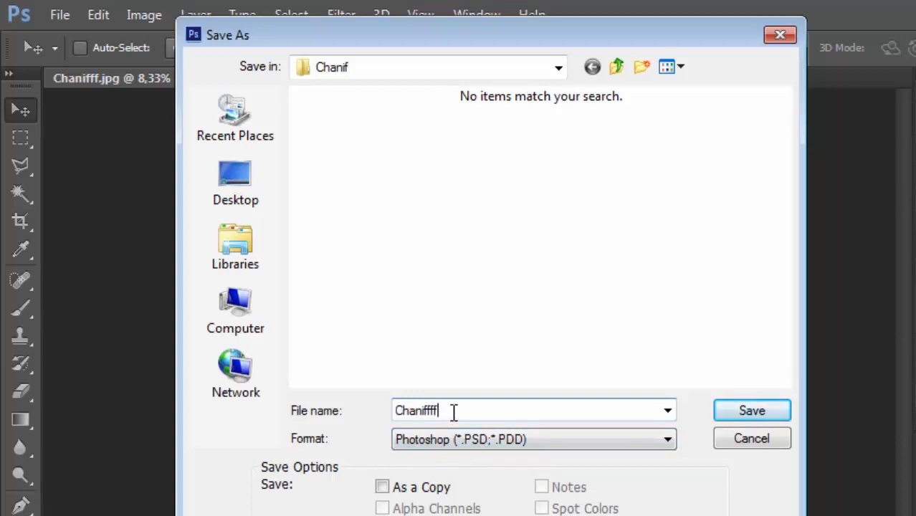
{"action": "left_click", "coordinate": [724, 415]}
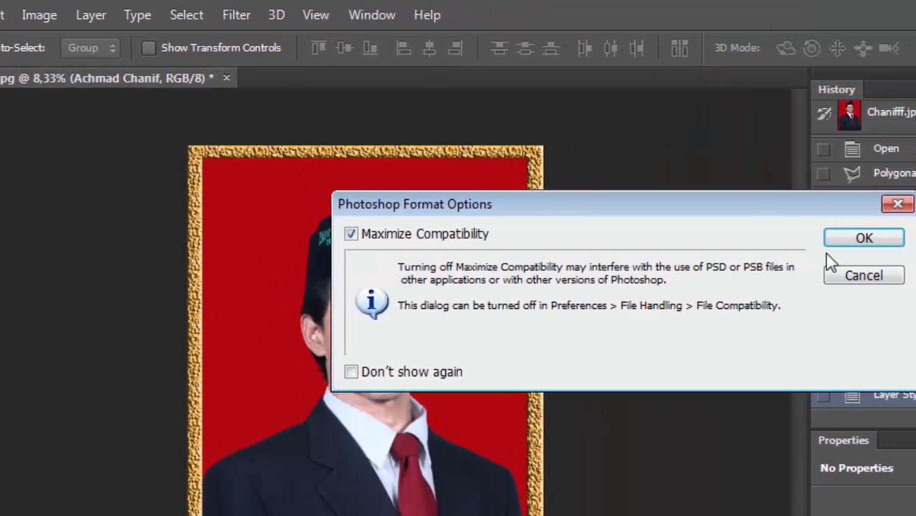
{"action": "left_click", "coordinate": [831, 241]}
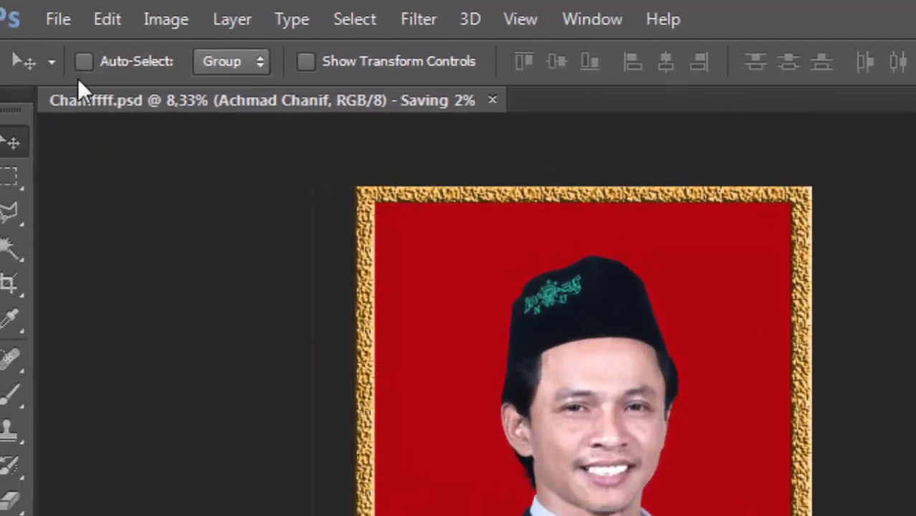
Save a JPEG copy under the same file name at Maximum quality 12, Baseline ("Standard"), and close the document.
{"action": "left_click", "coordinate": [79, 22]}
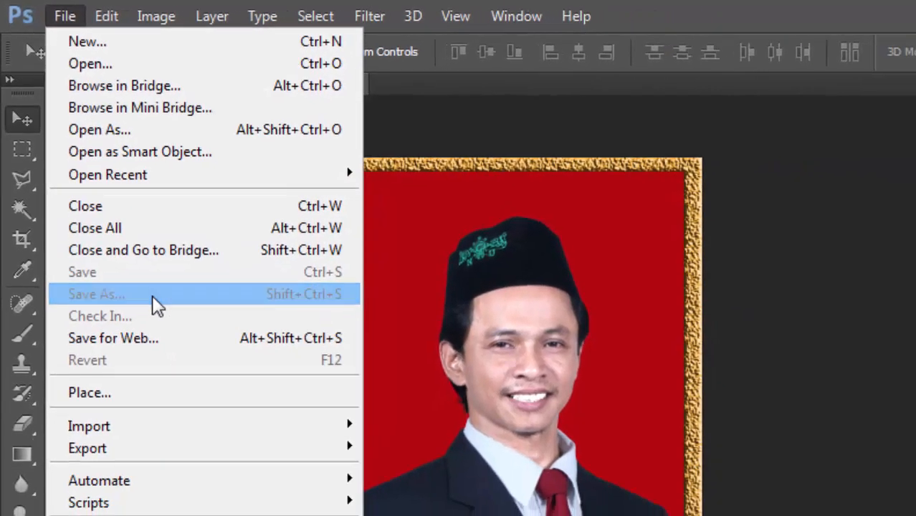
{"action": "left_click", "coordinate": [153, 297]}
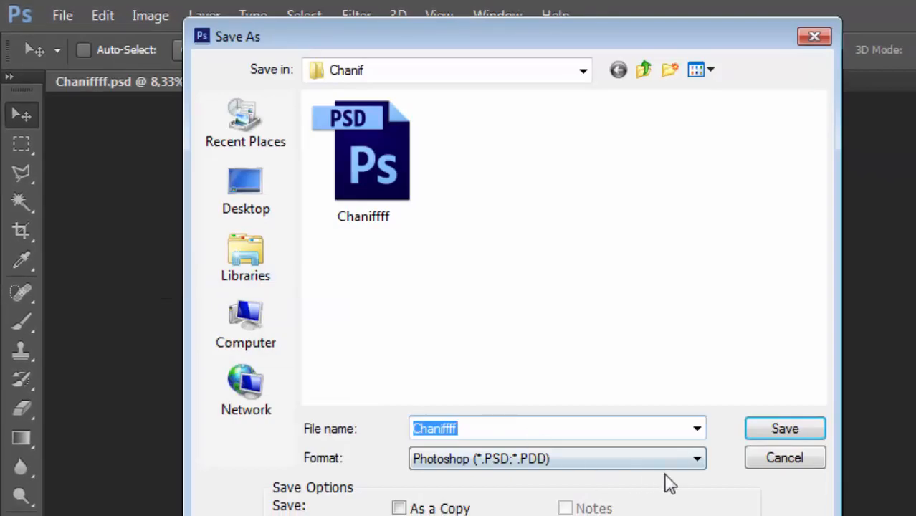
{"action": "left_click", "coordinate": [710, 484]}
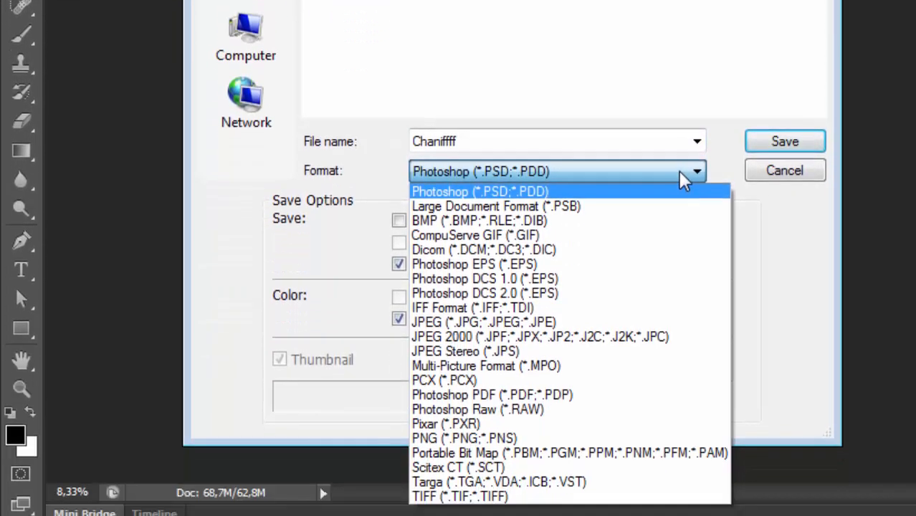
{"action": "left_click", "coordinate": [600, 322]}
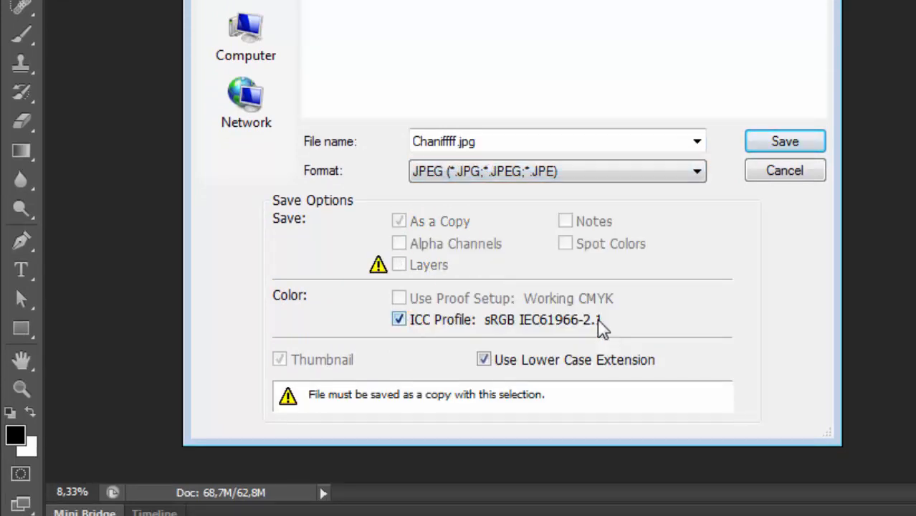
{"action": "left_click", "coordinate": [788, 142]}
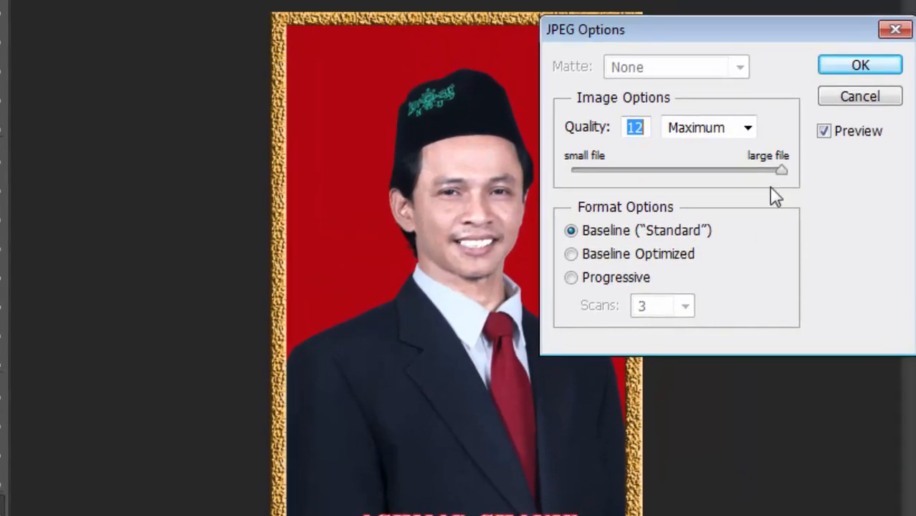
{"action": "left_click", "coordinate": [842, 70]}
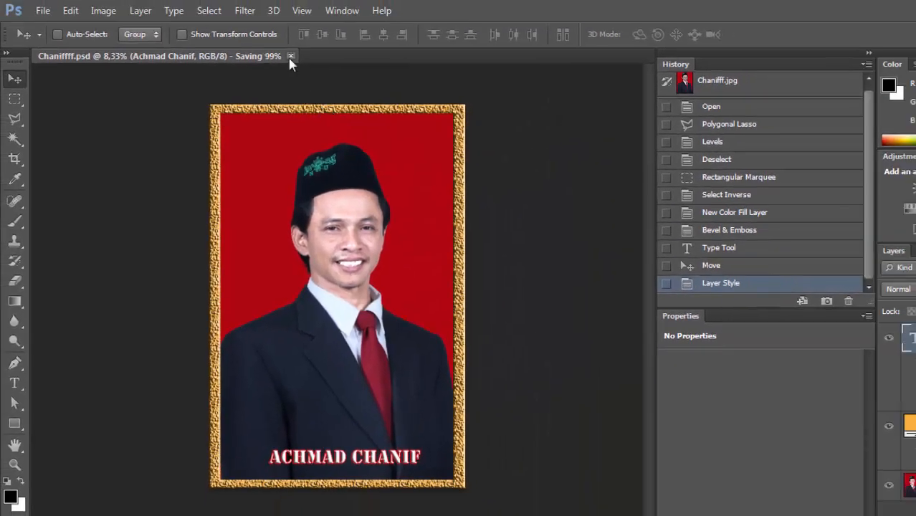
{"action": "left_click", "coordinate": [291, 56]}
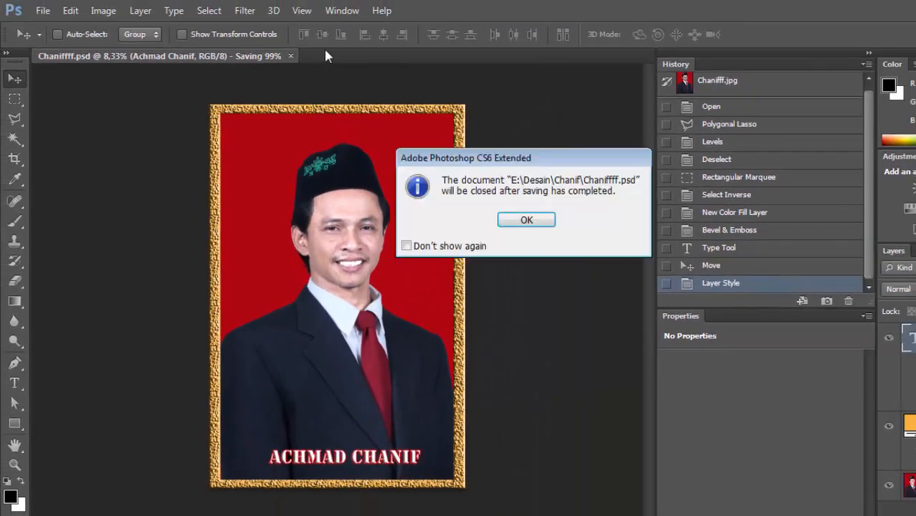
{"action": "left_click", "coordinate": [524, 221]}
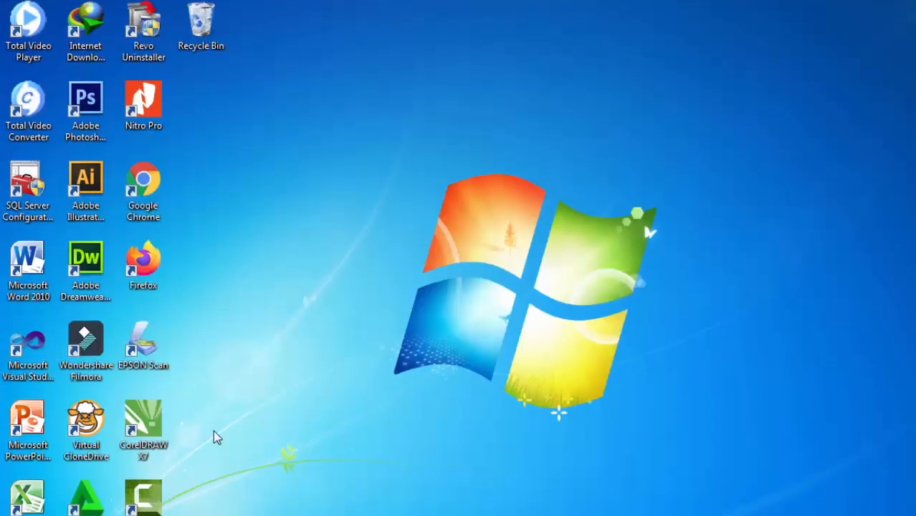
Switch to Windows Explorer, open the portrait's folder inside E:\Desain, and view the framed JPEG with the name caption.
{"action": "left_click", "coordinate": [113, 505]}
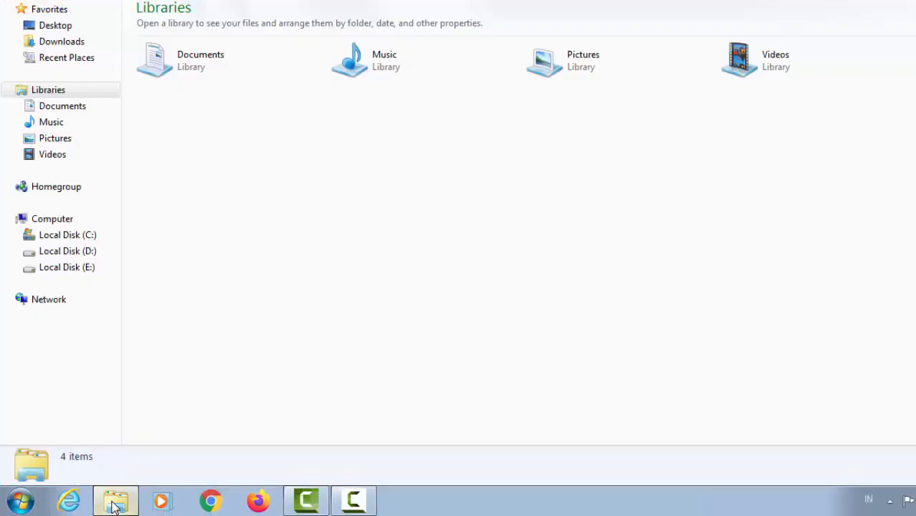
{"action": "left_click", "coordinate": [53, 269]}
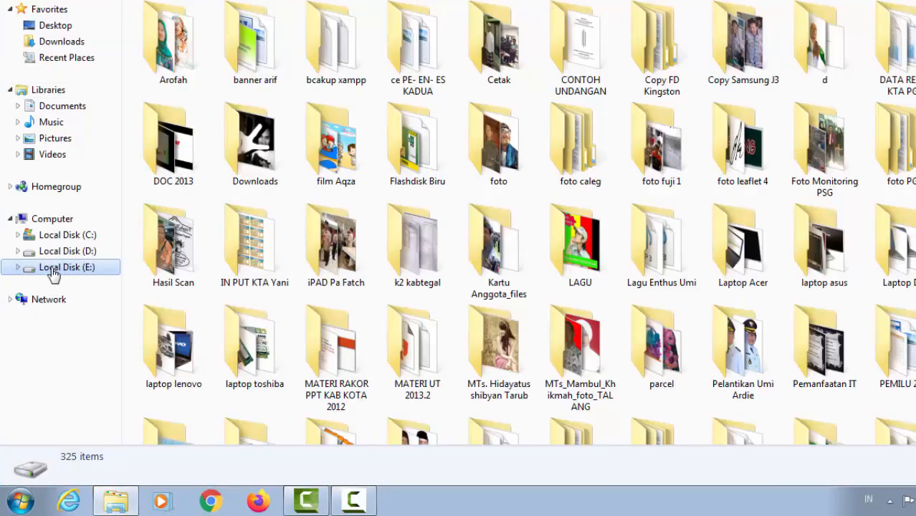
{"action": "left_click", "coordinate": [915, 43]}
{"action": "double_click", "coordinate": [915, 43]}
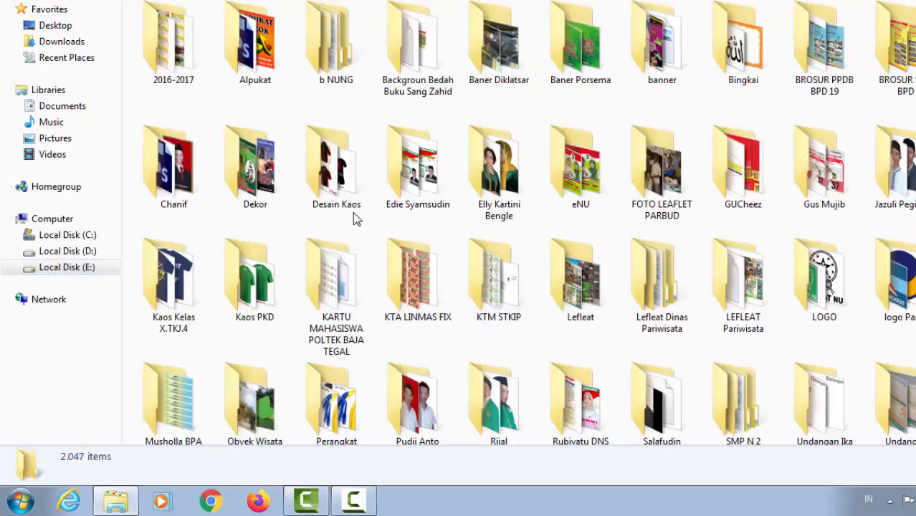
{"action": "double_click", "coordinate": [188, 197]}
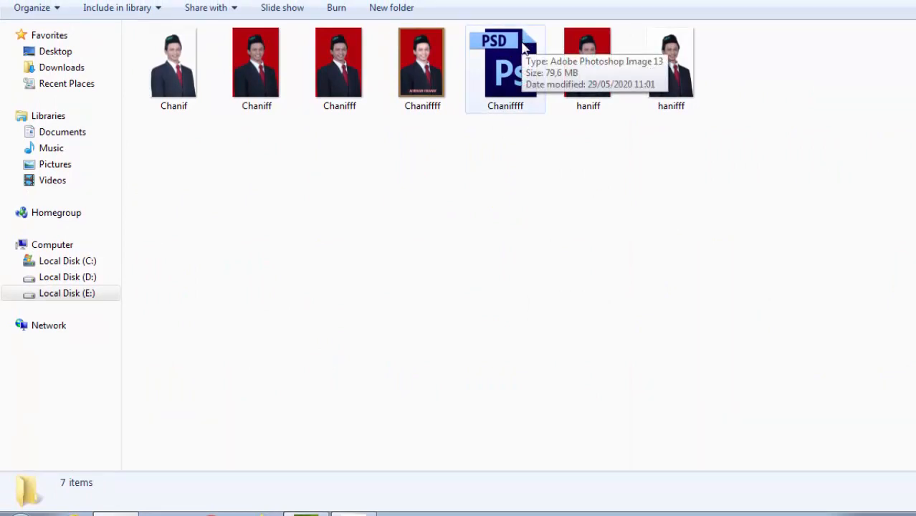
{"action": "left_click", "coordinate": [419, 98]}
{"action": "double_click", "coordinate": [420, 98]}
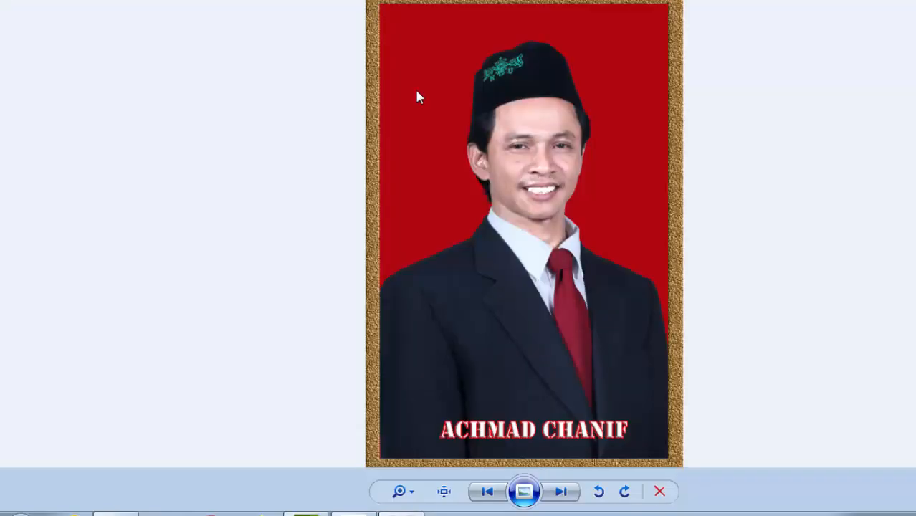